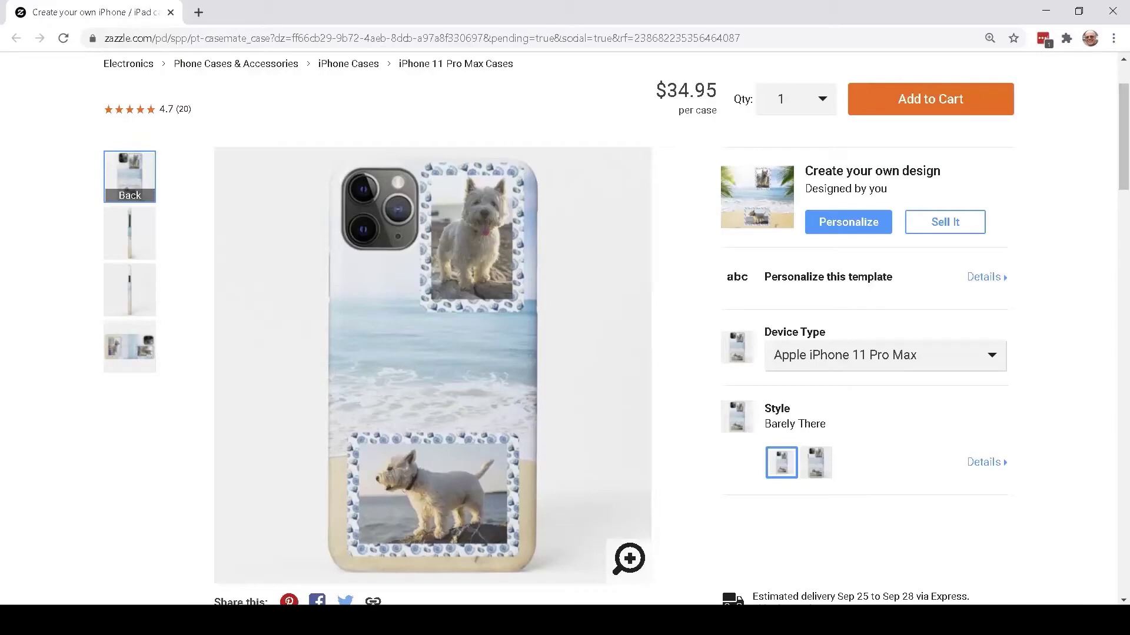
Switch from the Zazzle page back to the phone-case design in Photoshop
key("alt+Tab")
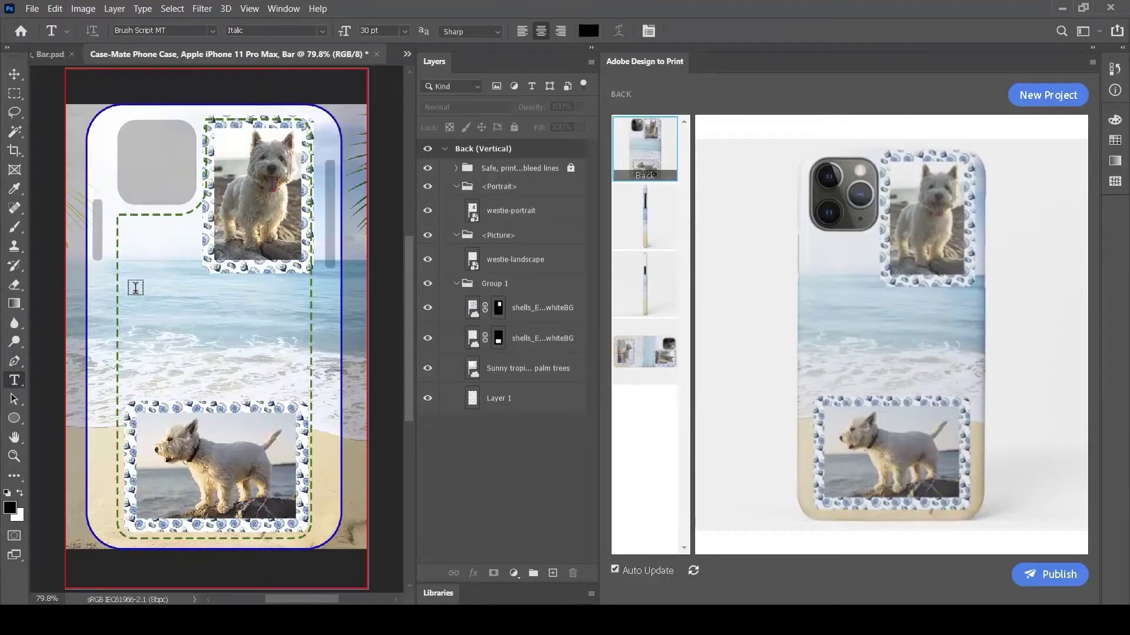
Add a 'Summer 2020' text box on the sea between the two dog photos
left_click_drag(119, 287, 310, 349)
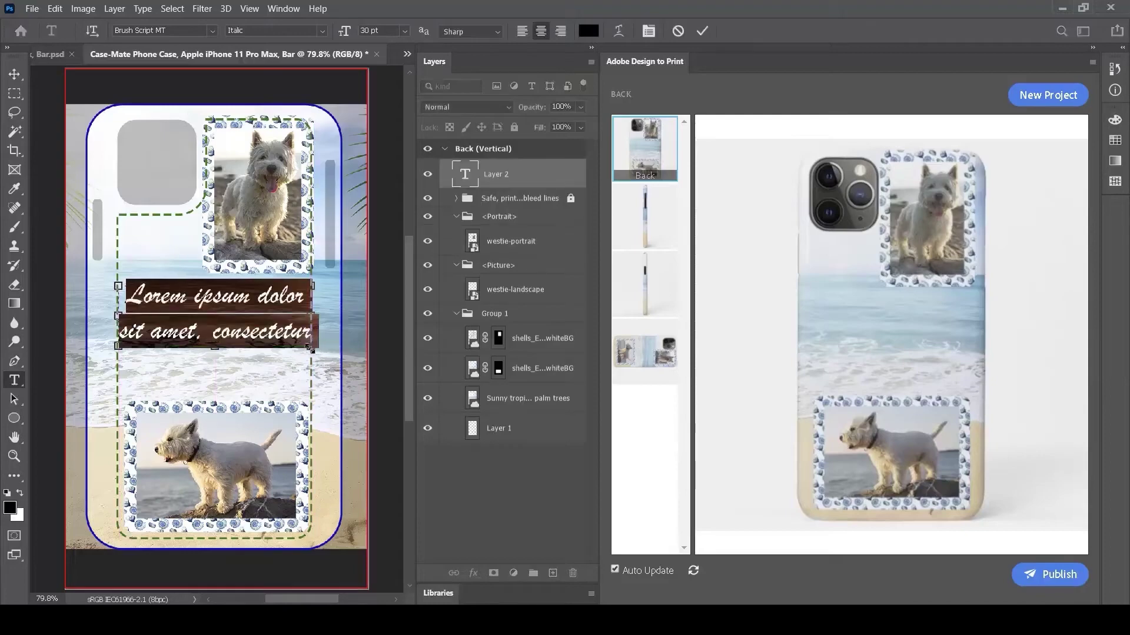
type("Summer 2020")
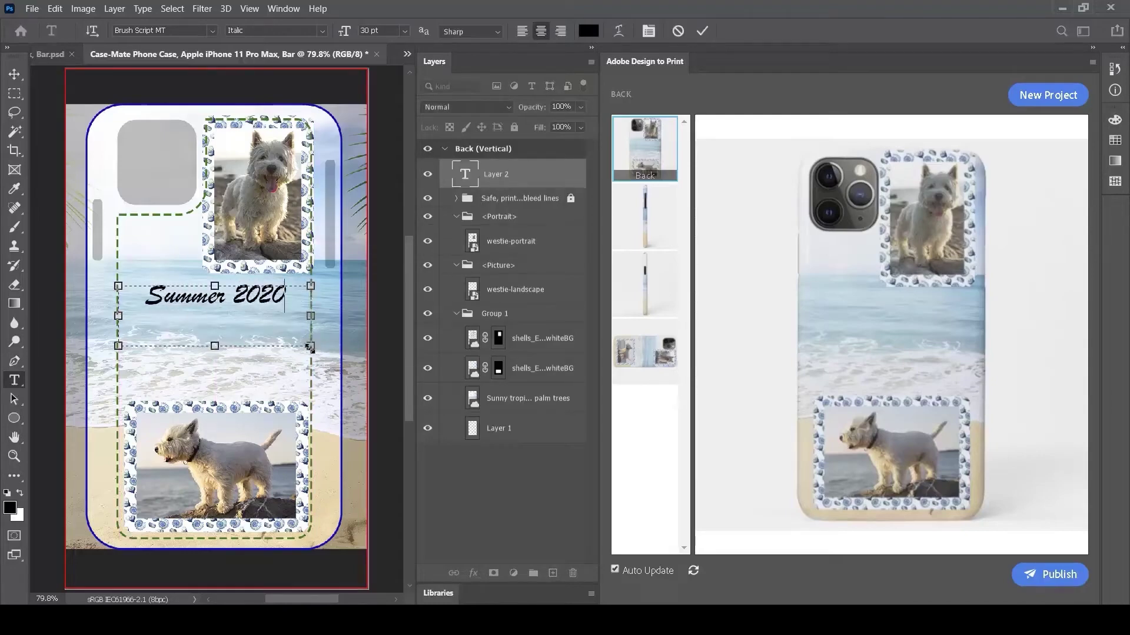
key("ctrl+Return")
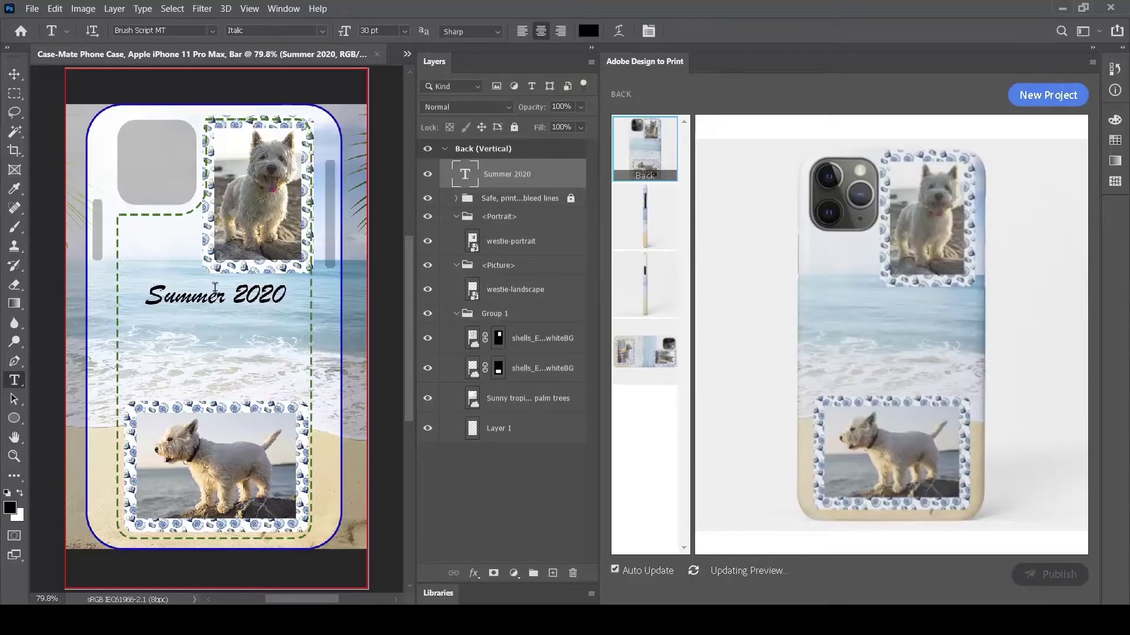
Recolour 'Summer 2020' with a sea blue sampled from the water and shorten its text box
left_click(179, 299)
triple_click(179, 298)
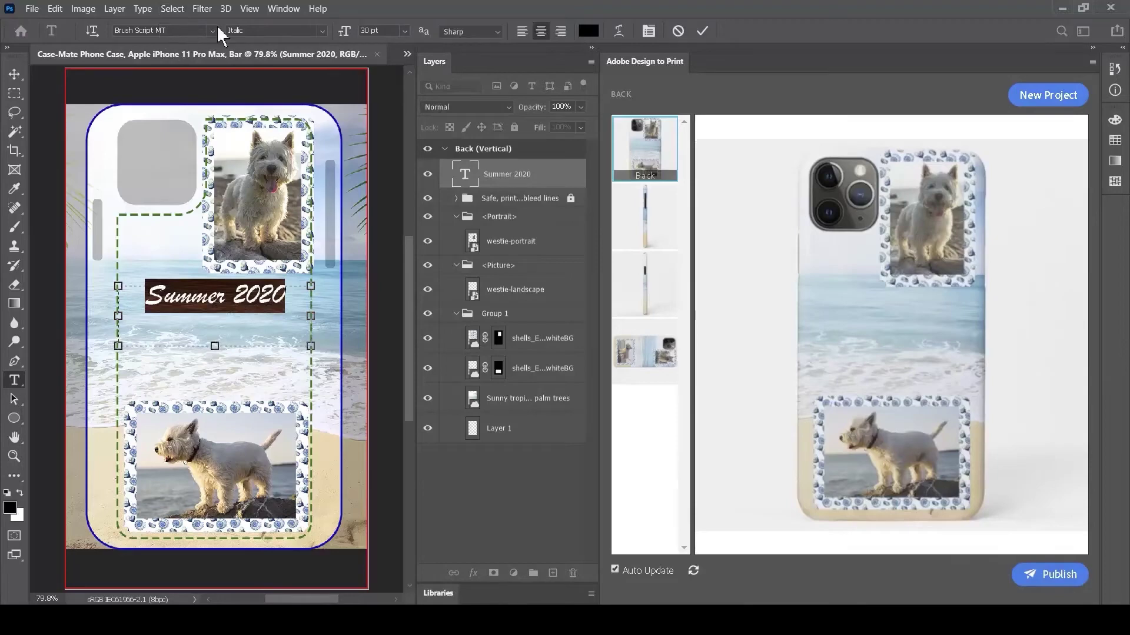
left_click(588, 31)
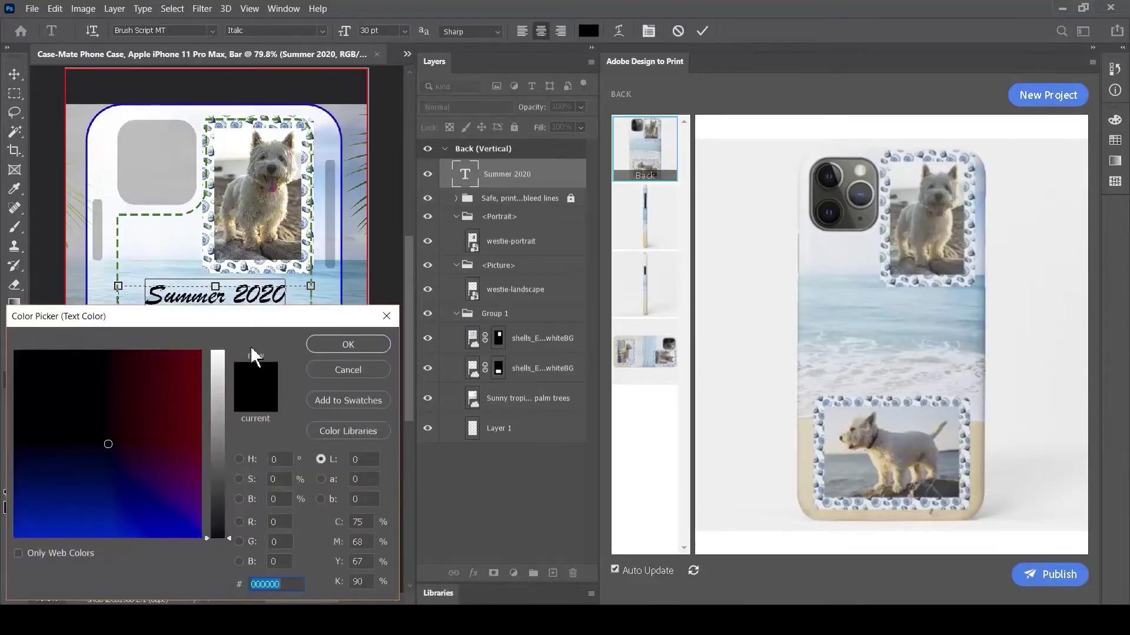
left_click(354, 271)
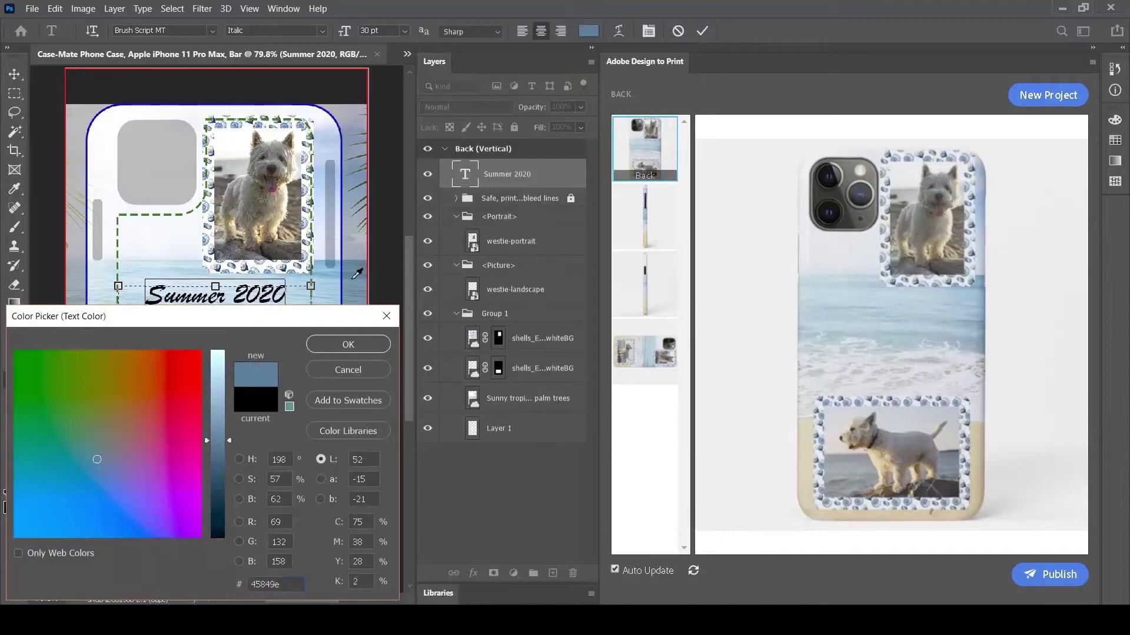
left_click(353, 275)
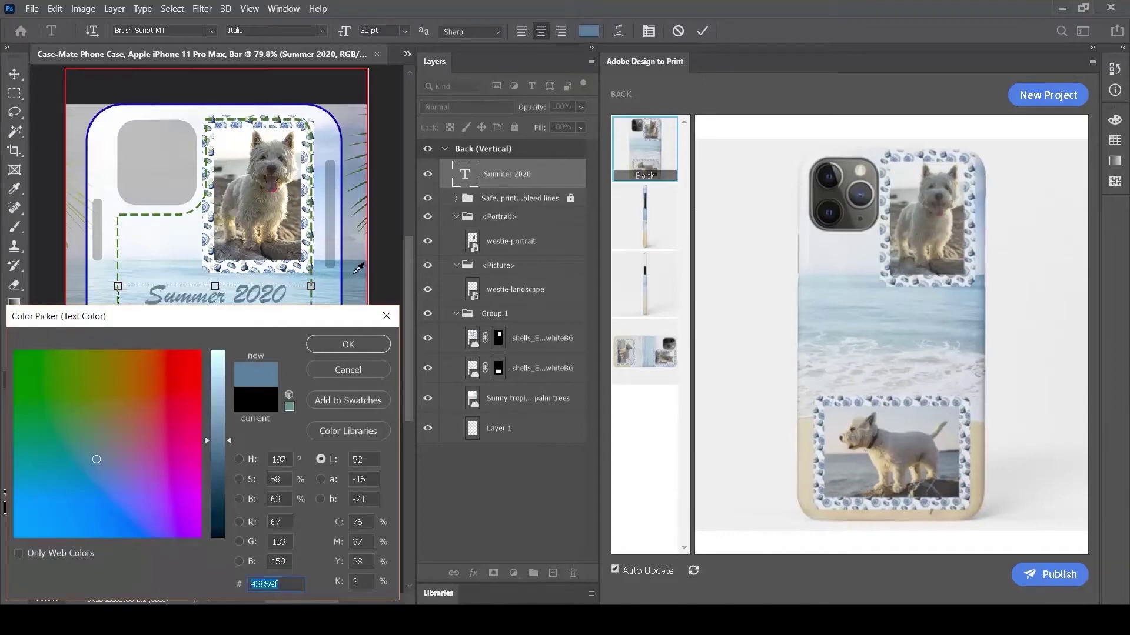
left_click(354, 272)
left_click(352, 338)
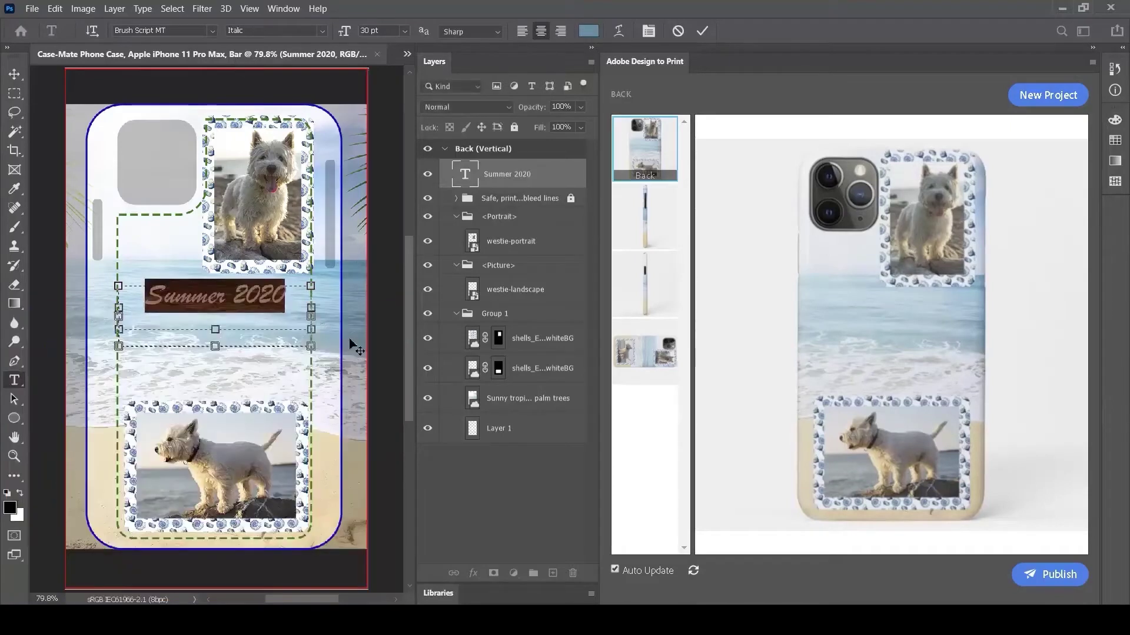
left_click_drag(214, 347, 215, 323)
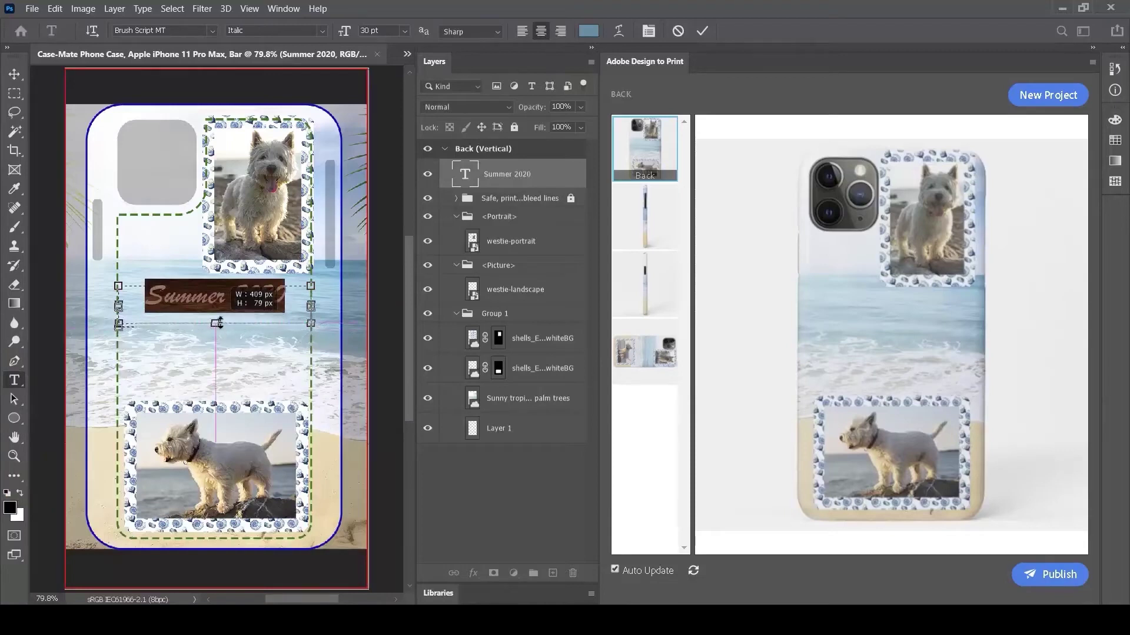
left_click(18, 73)
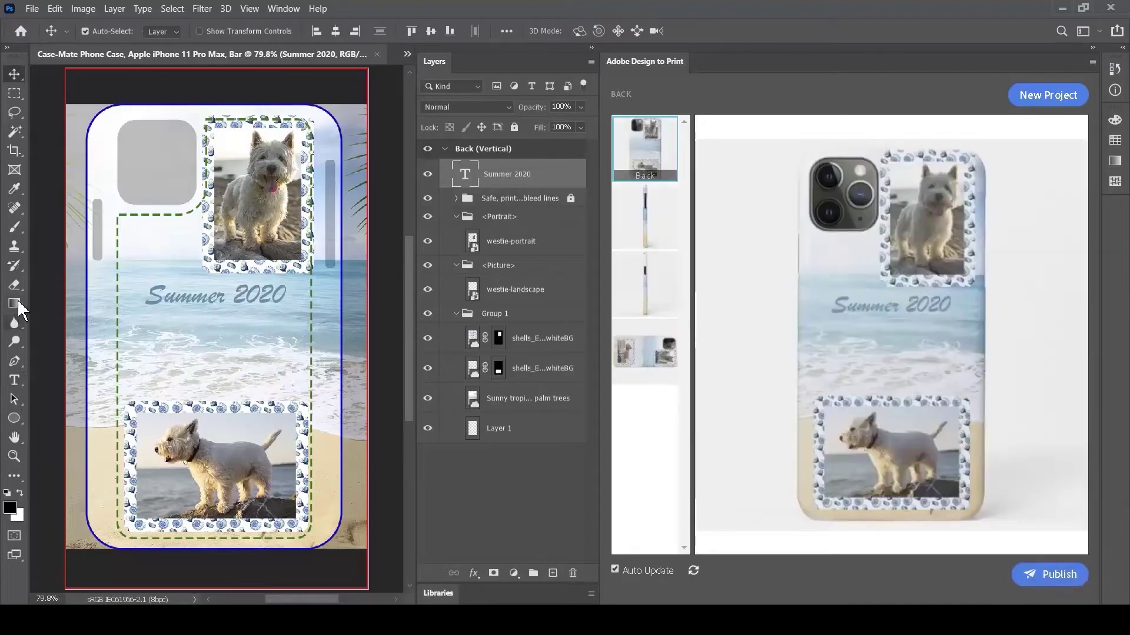
Add a second text line, 'Yorkie's Beach', just below Summer 2020
left_click(14, 380)
left_click_drag(123, 323, 311, 368)
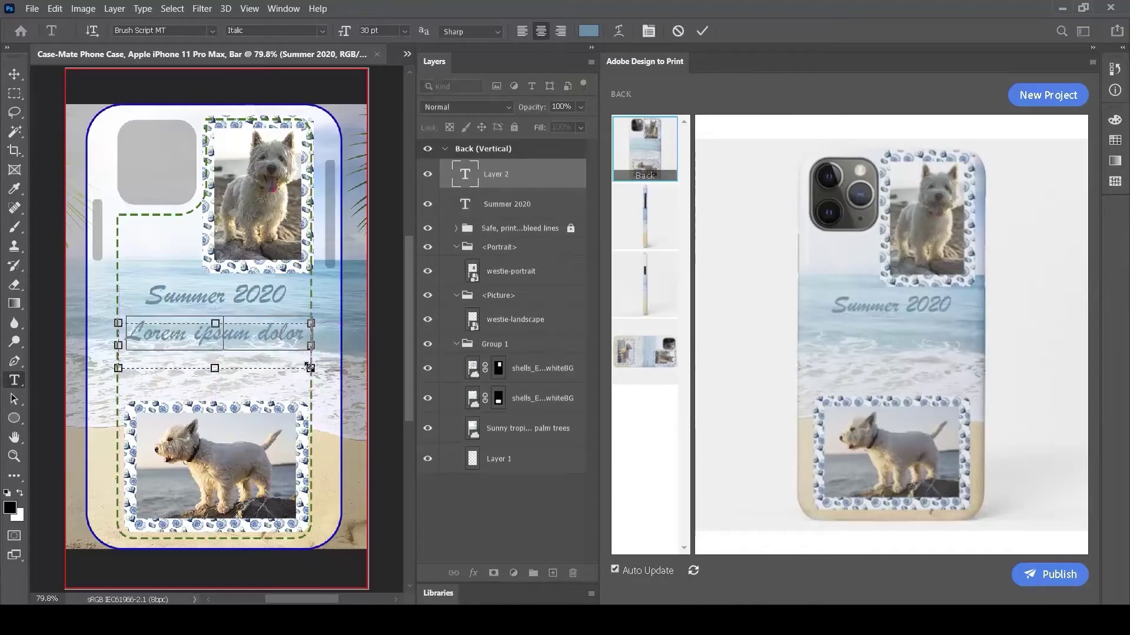
type("Yo")
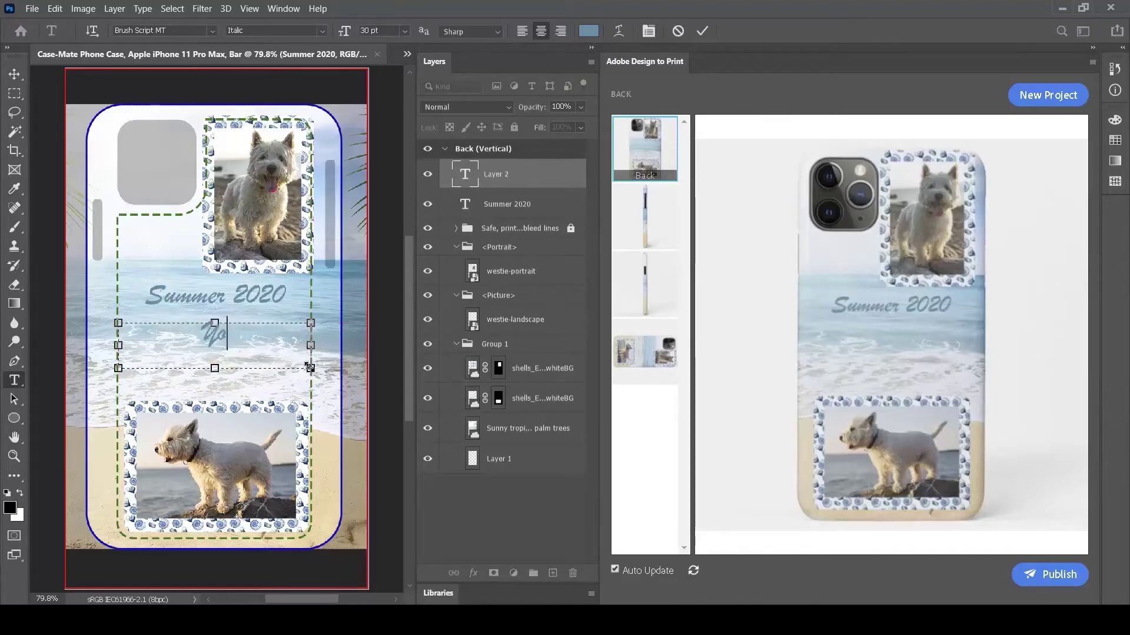
type("rkie")
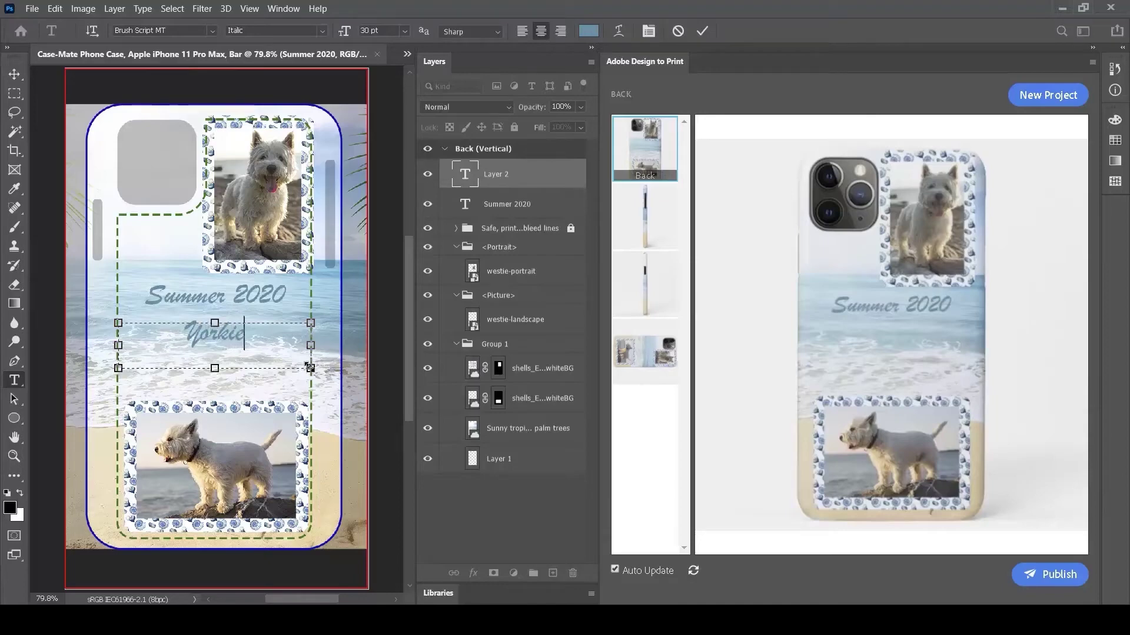
type("'s Beach")
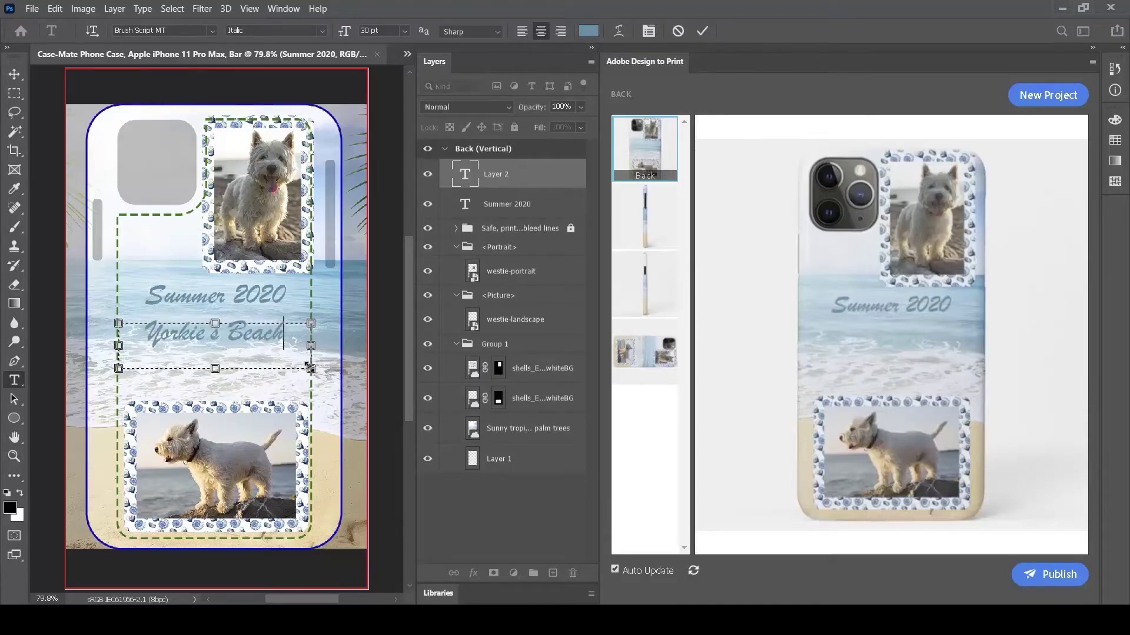
key("ctrl+Return")
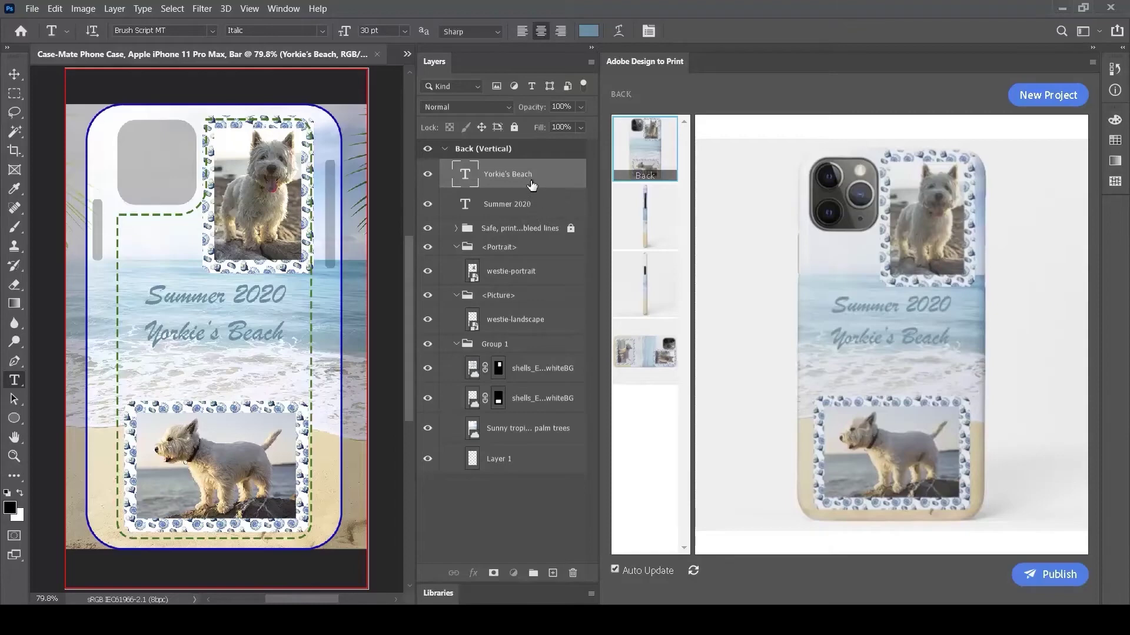
Move Summer 2020 into Group 1 and put Yorkie's Beach in a new group named 'Name'
left_click_drag(502, 210, 511, 353)
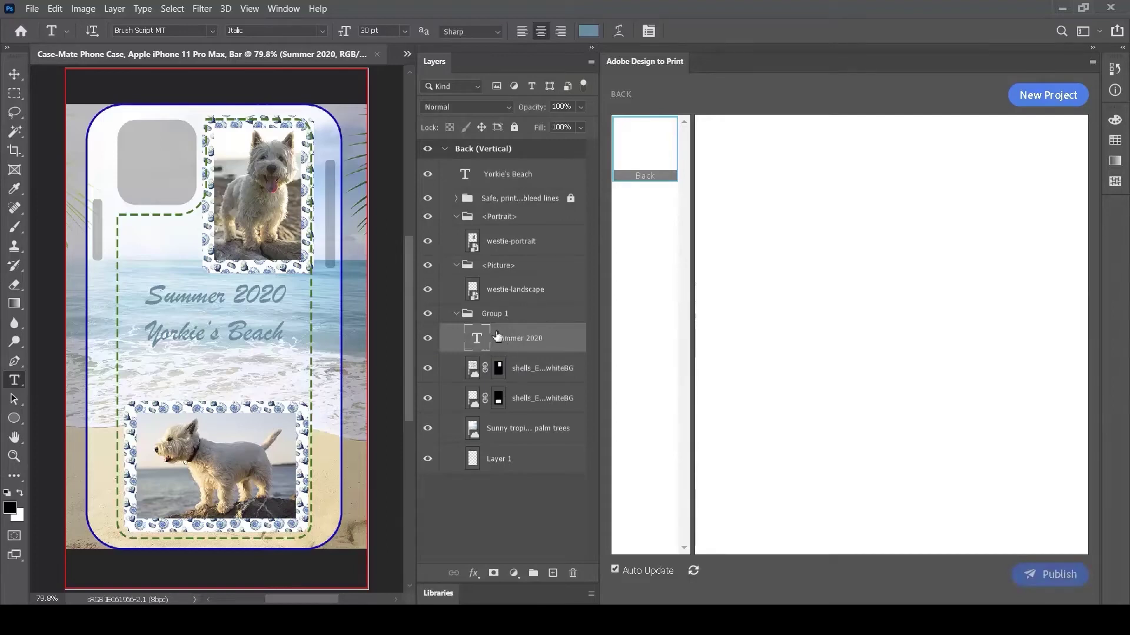
left_click(501, 175)
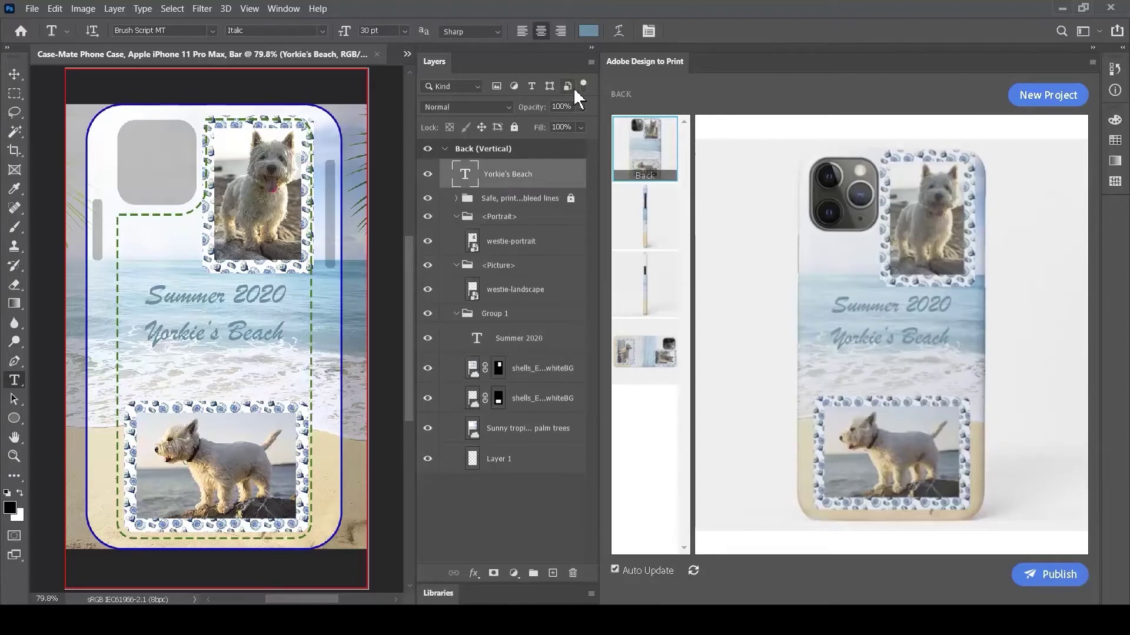
left_click(591, 62)
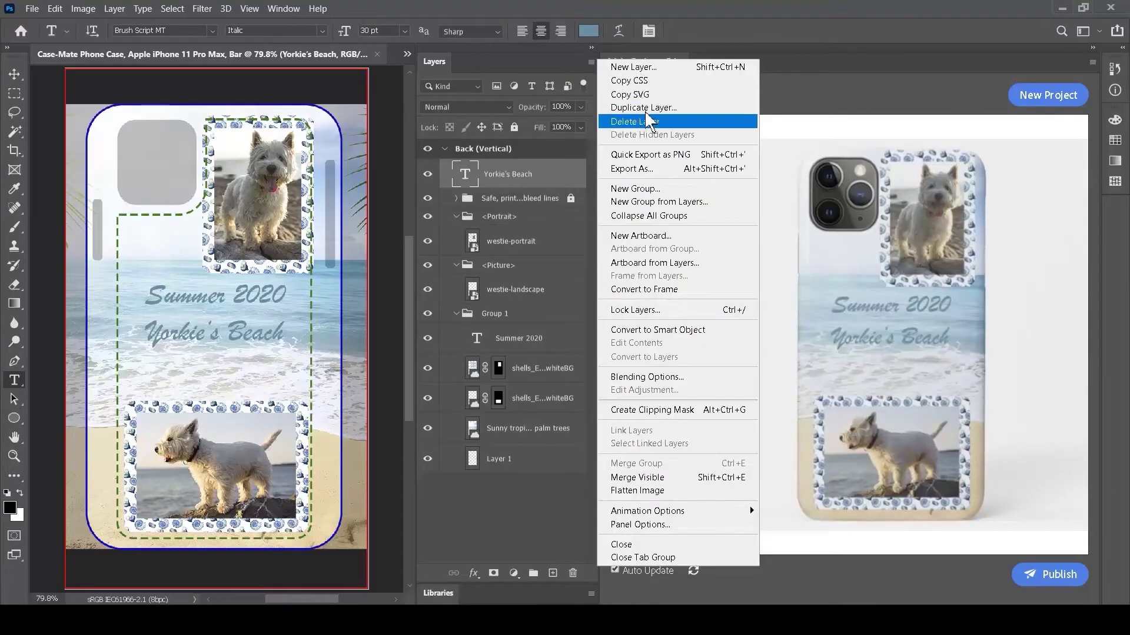
left_click(653, 200)
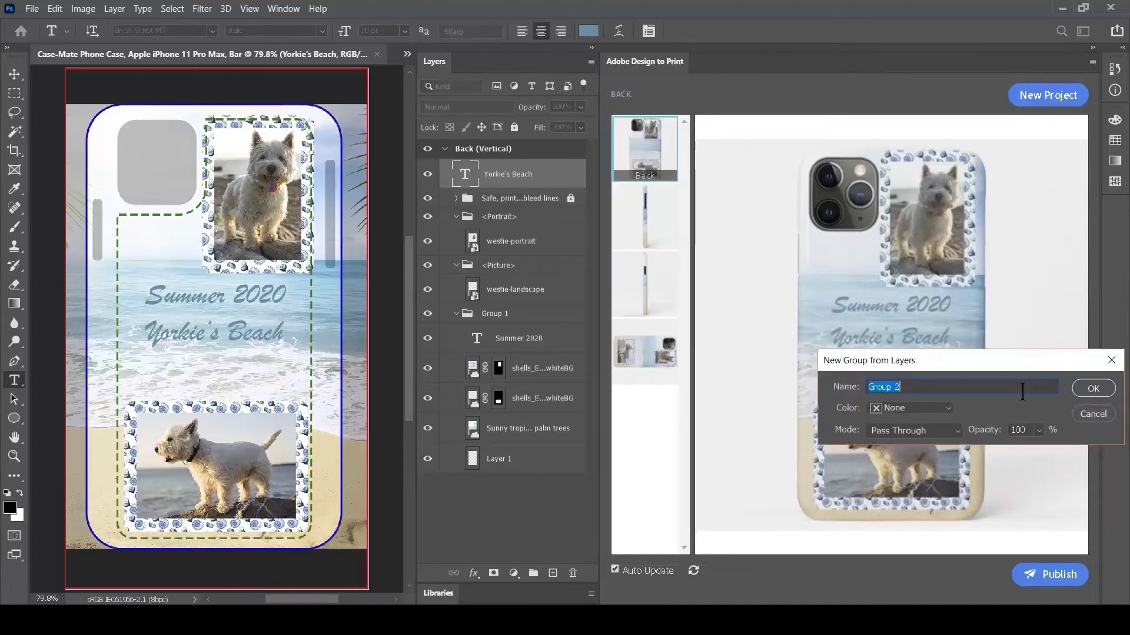
type("Name")
key("Return")
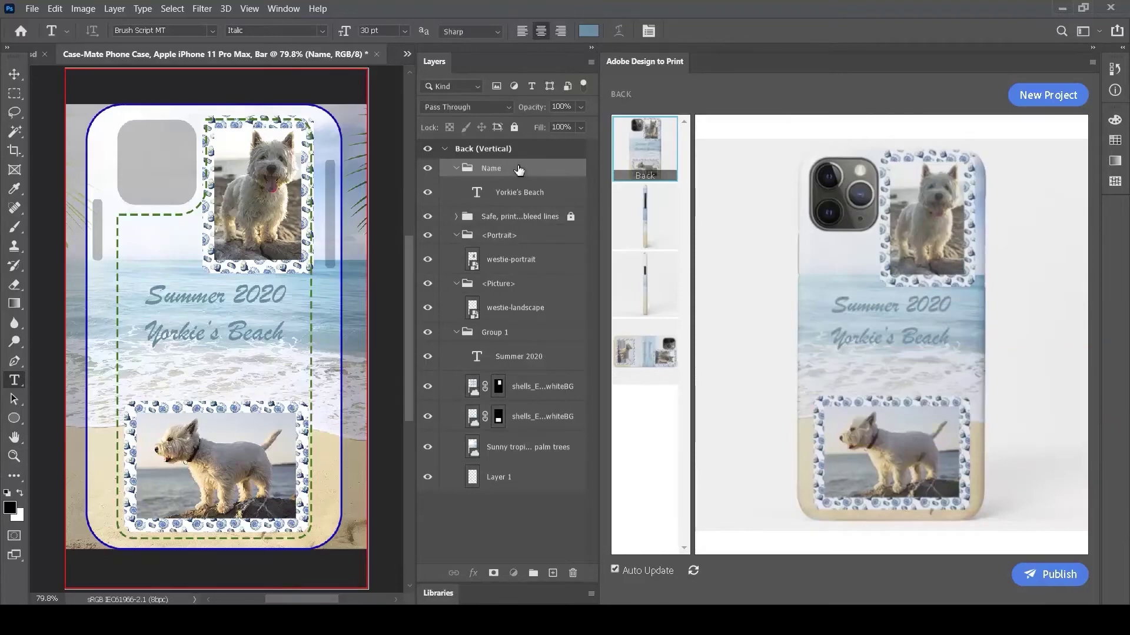
Move the Name group below westie-portrait and rename it '<Name>'
left_click_drag(518, 171, 523, 277)
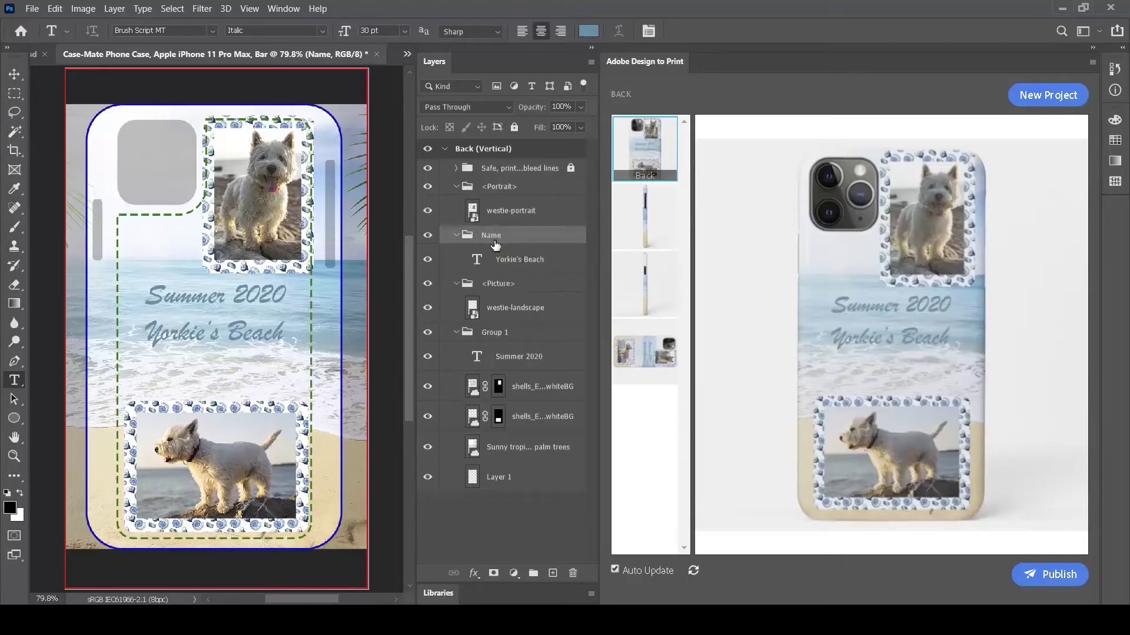
double_click(491, 235)
left_click(505, 235)
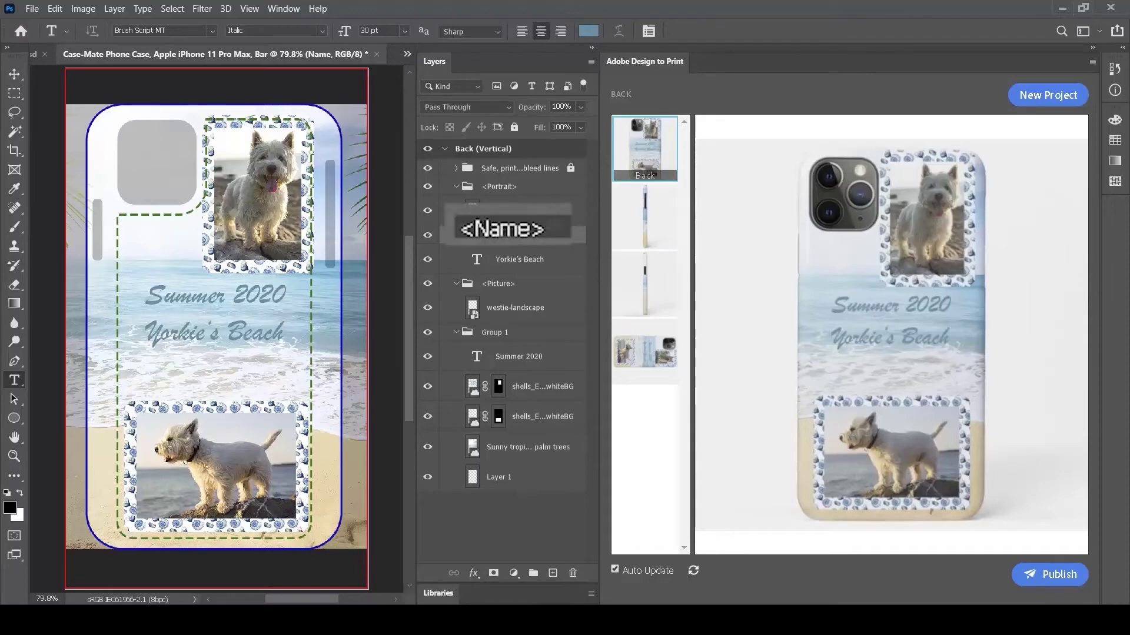
key("Return")
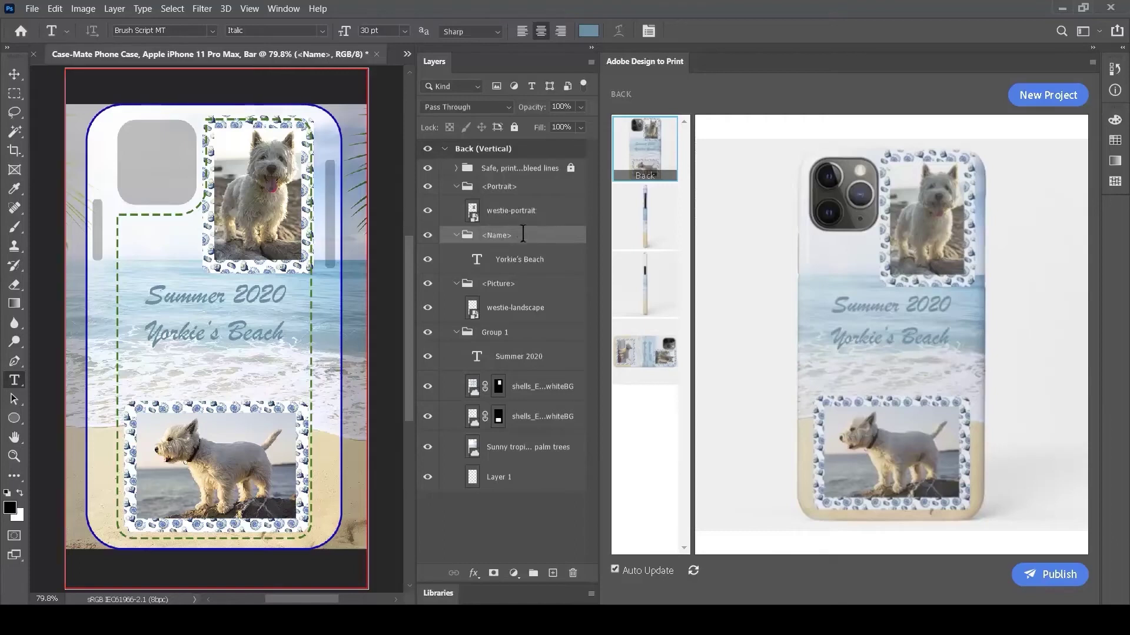
Publish the phone-case design to Zazzle
left_click(1042, 580)
left_click(536, 363)
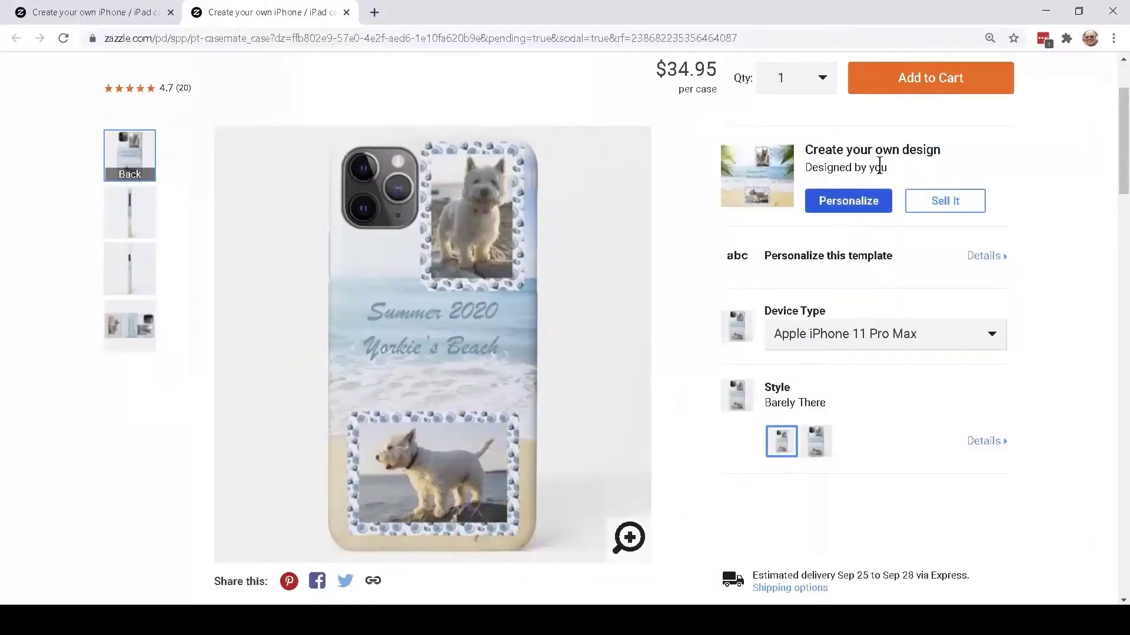
left_click(846, 206)
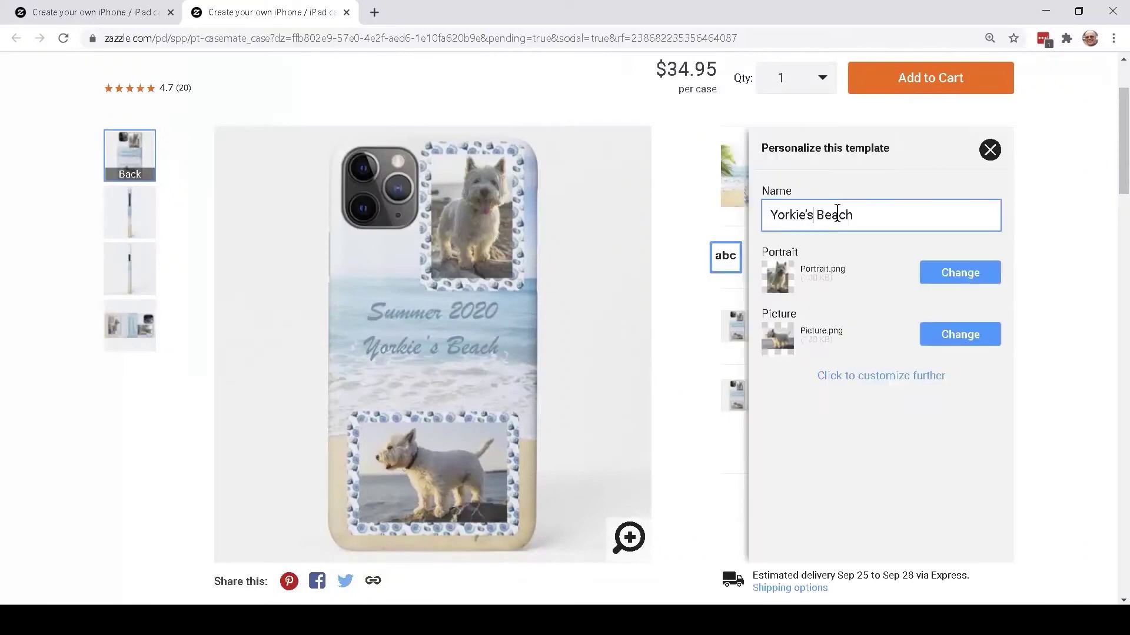
Personalise the Name field to 'Sunset Beach' and view the case image enlarged
triple_click(813, 220)
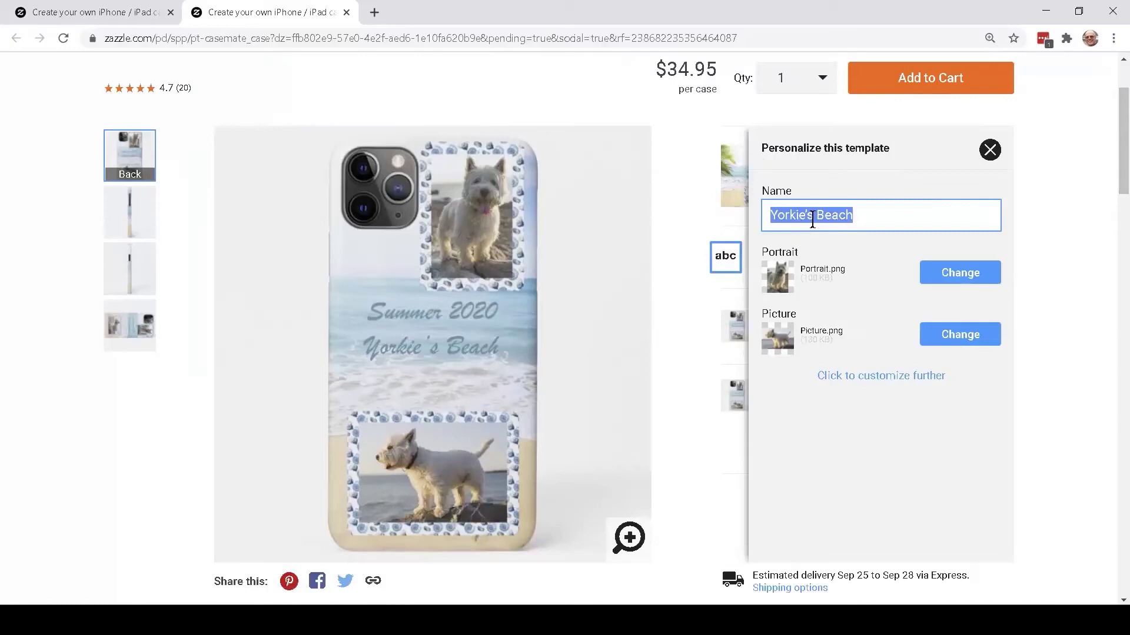
type("Su")
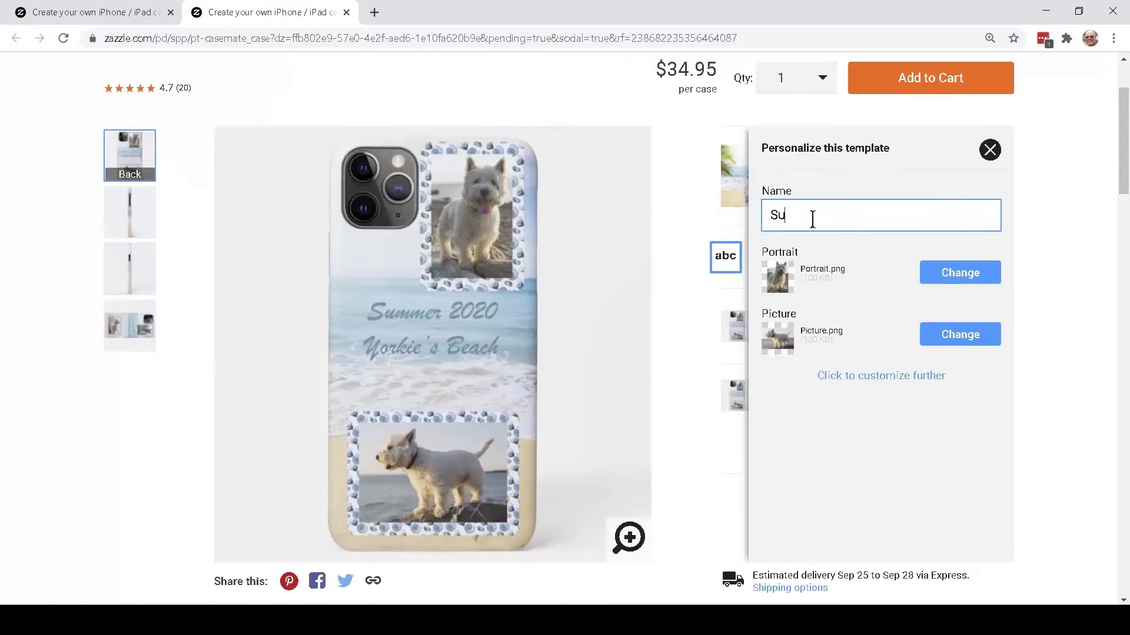
type("nset Beach")
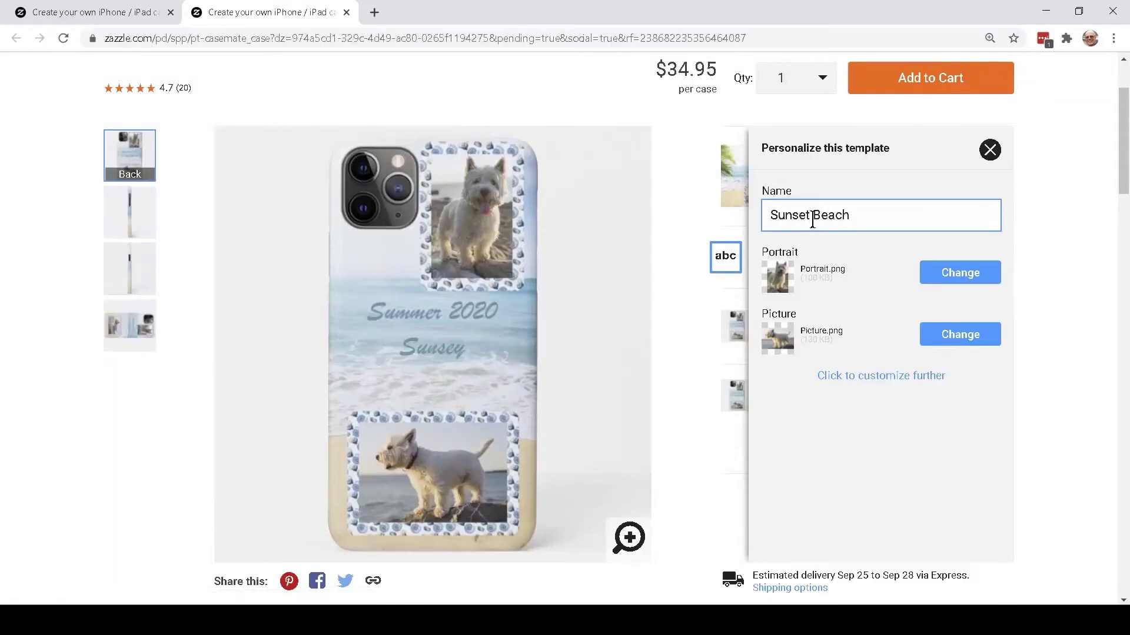
key("Return")
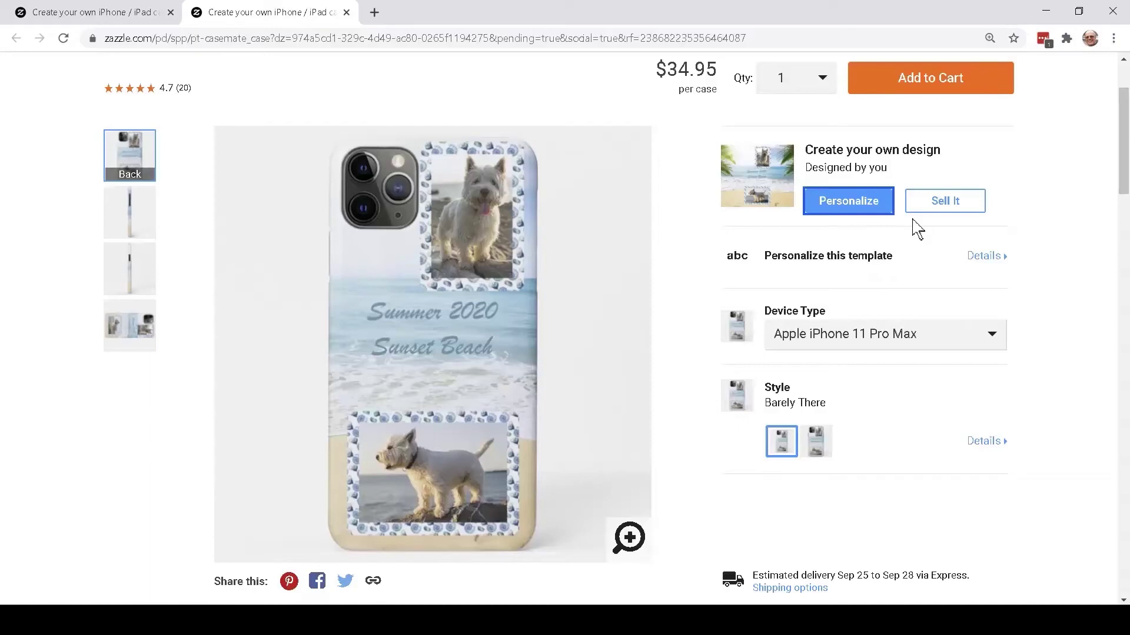
left_click(433, 323)
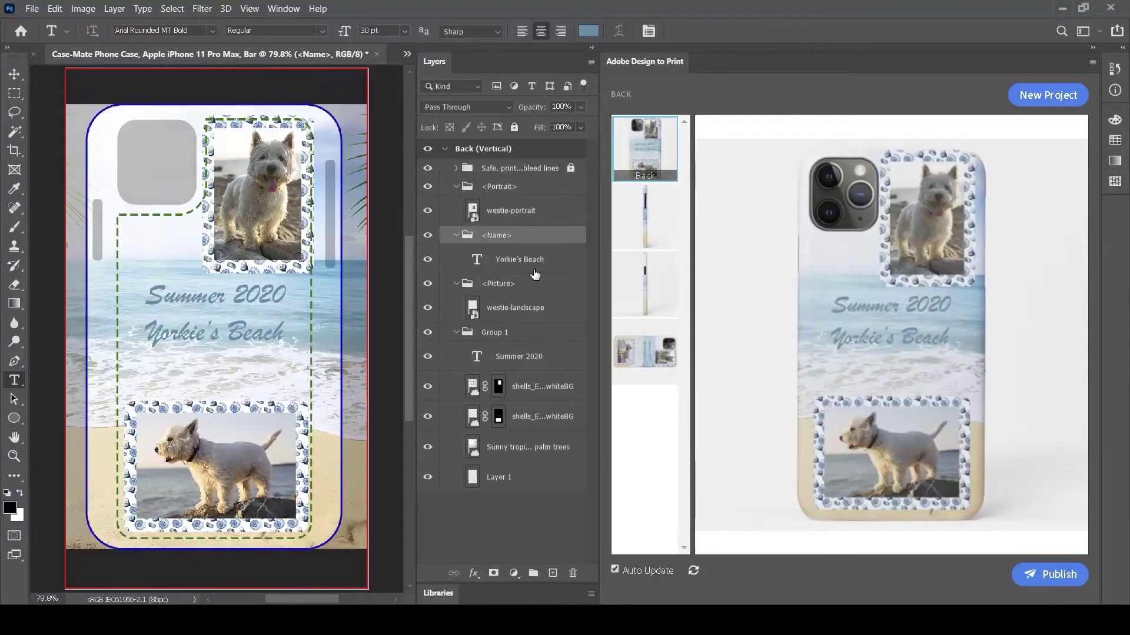
Set the Yorkie's Beach line to Arial Rounded MT Bold at 18 pt
left_click(533, 264)
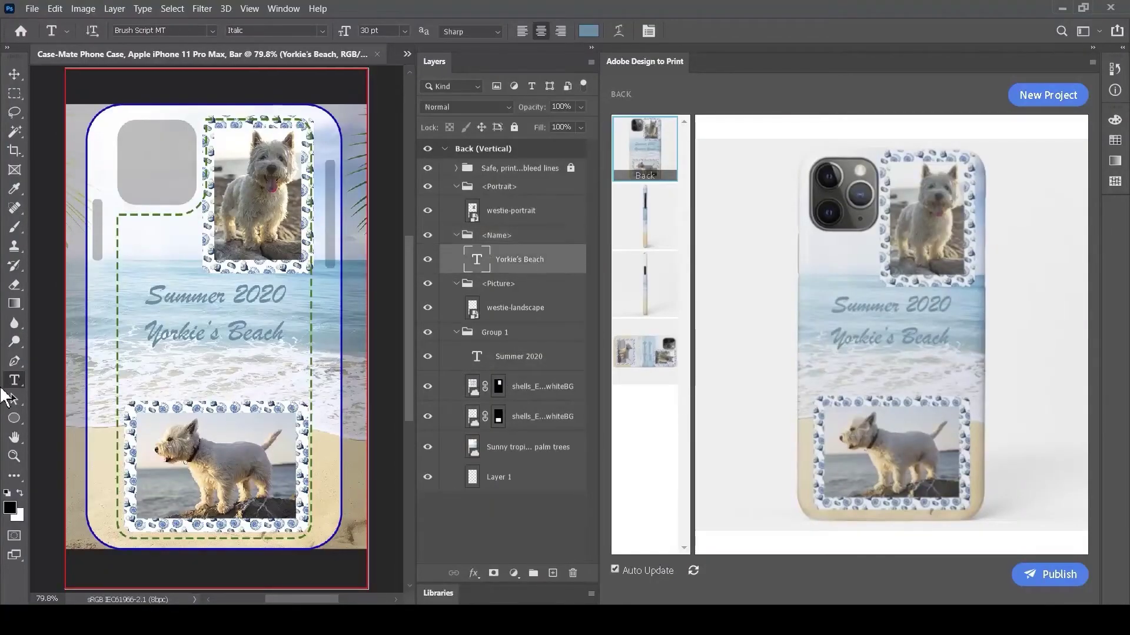
triple_click(216, 345)
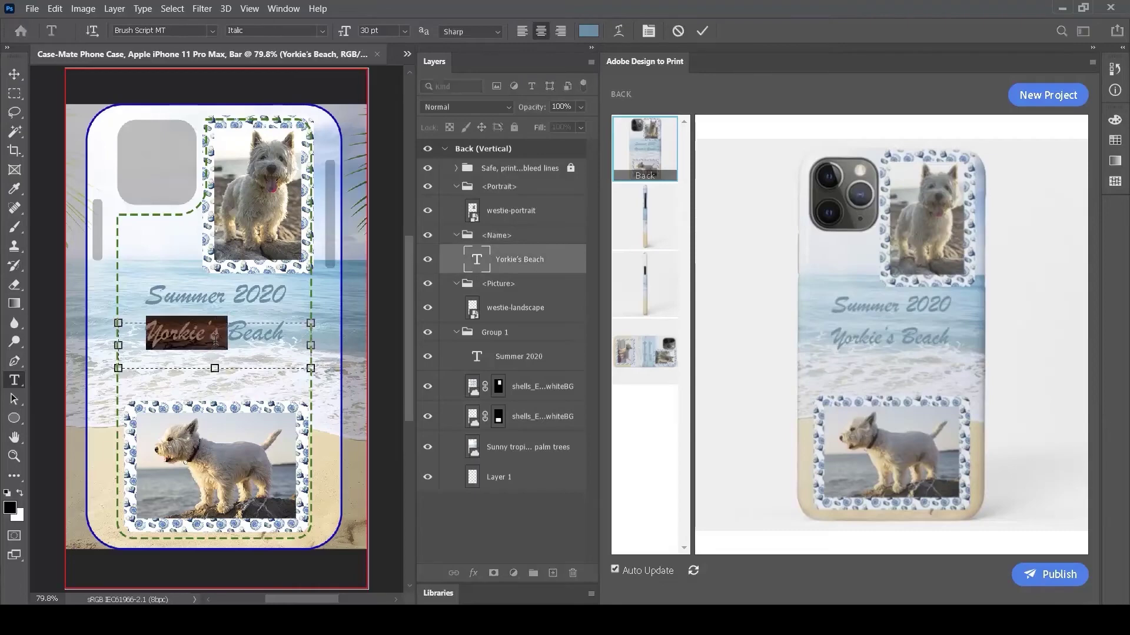
left_click(211, 31)
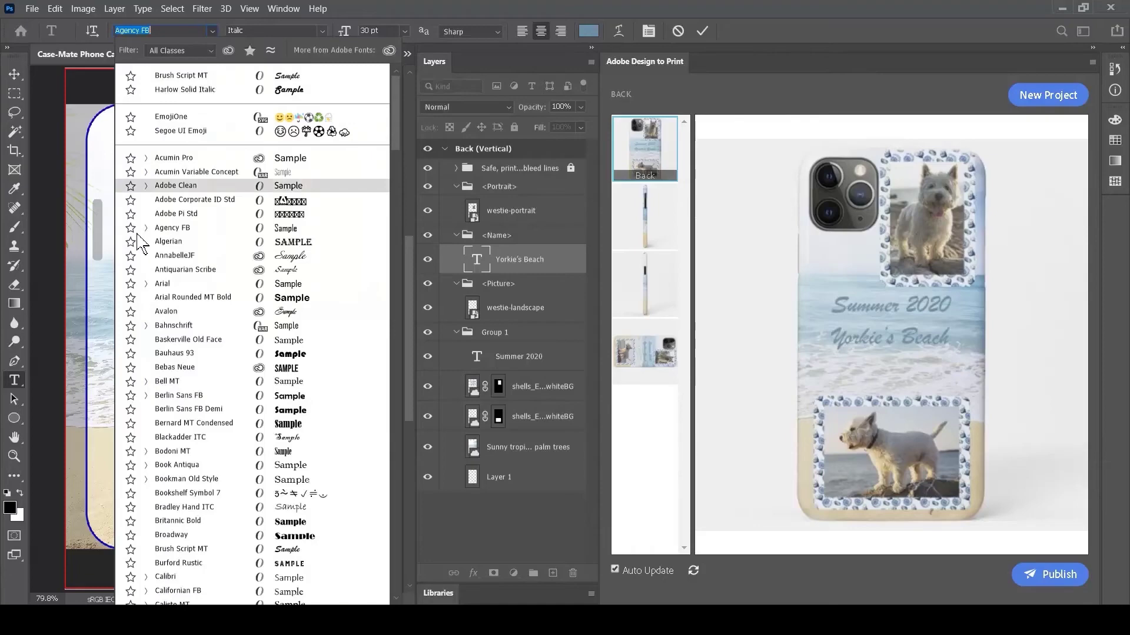
left_click(175, 297)
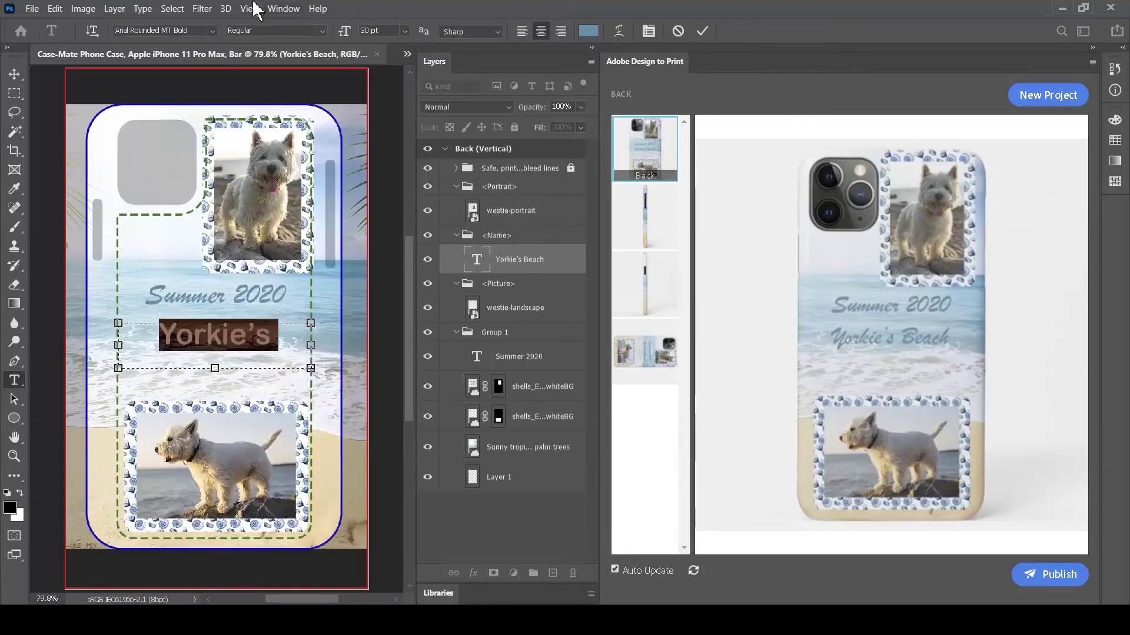
left_click(405, 31)
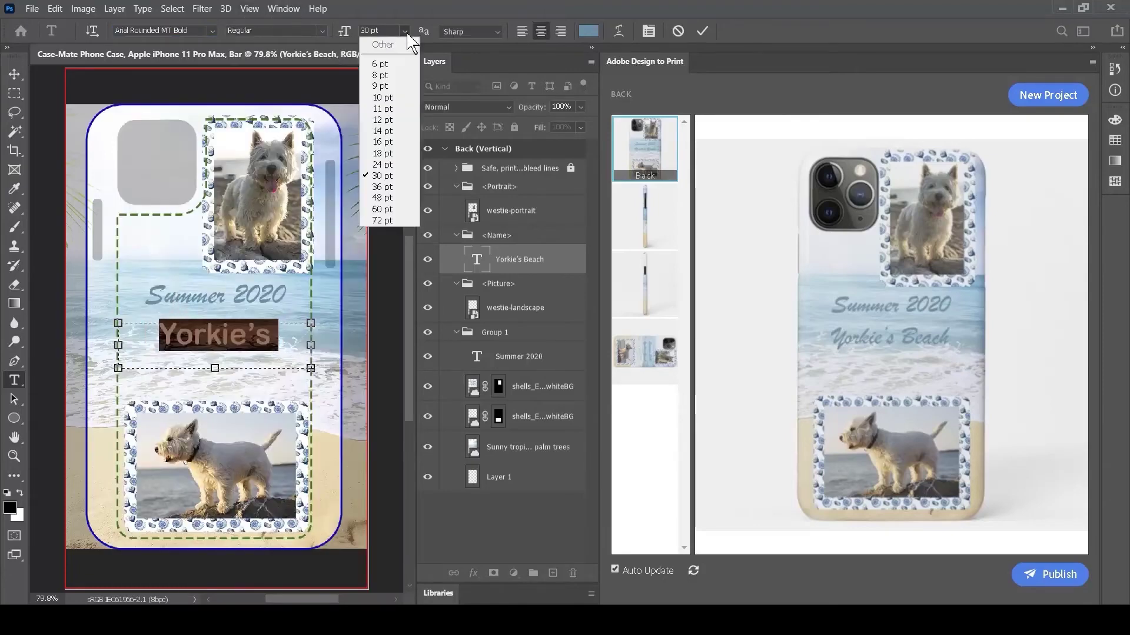
left_click(380, 153)
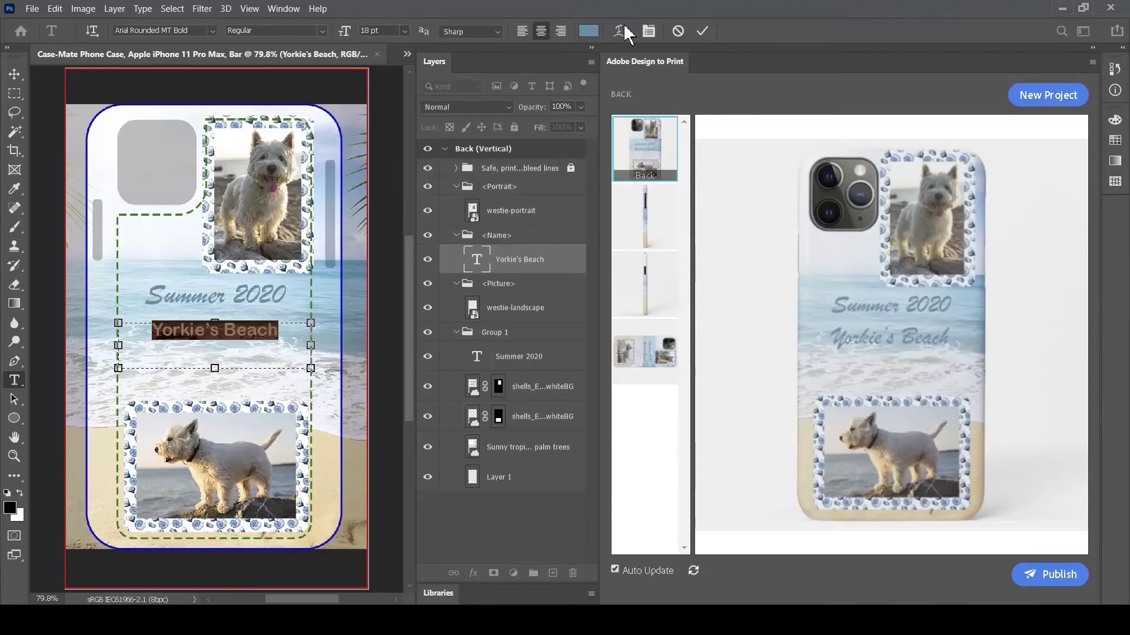
Colour the name a sandy brown (9b805f) sampled from the beach and republish to Zazzle
left_click(584, 33)
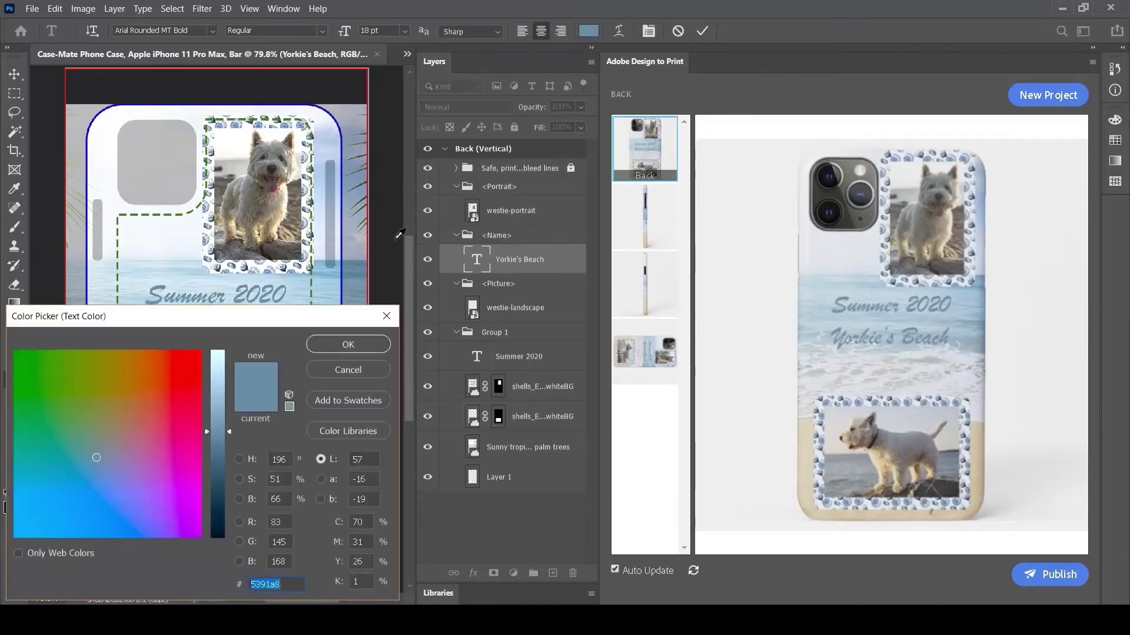
left_click_drag(330, 322, 915, 176)
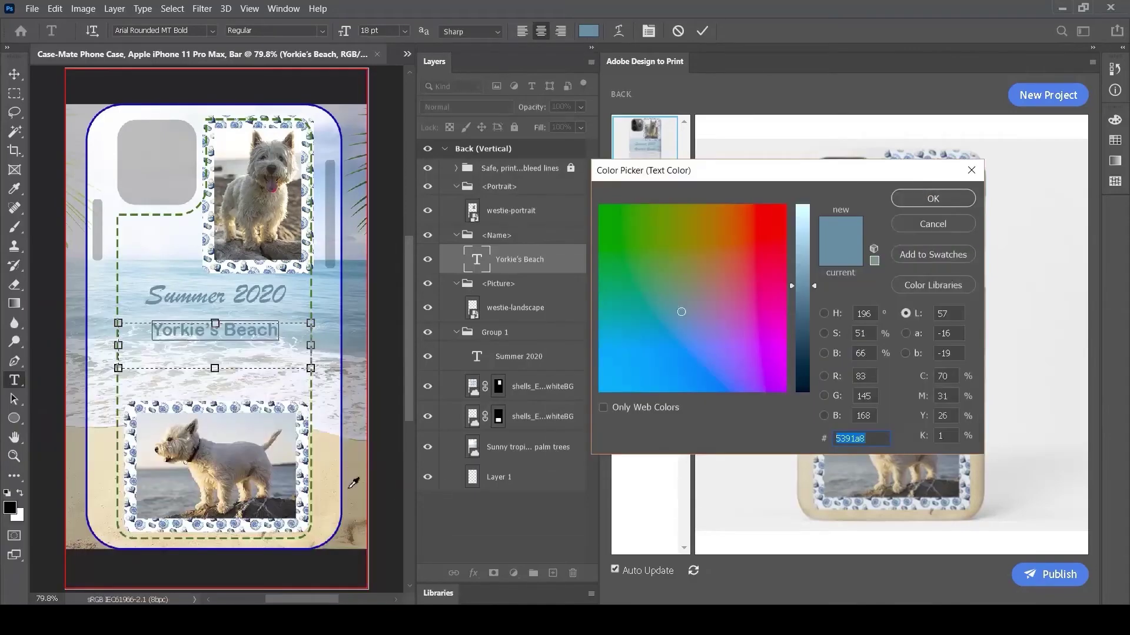
left_click(328, 499)
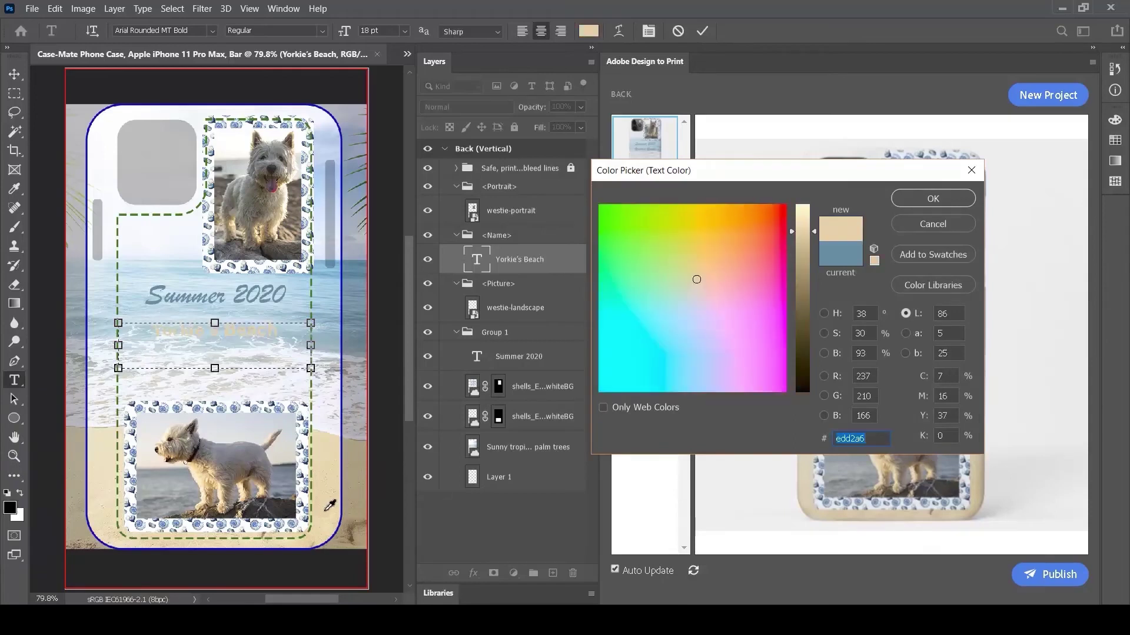
left_click(332, 519)
left_click(350, 535)
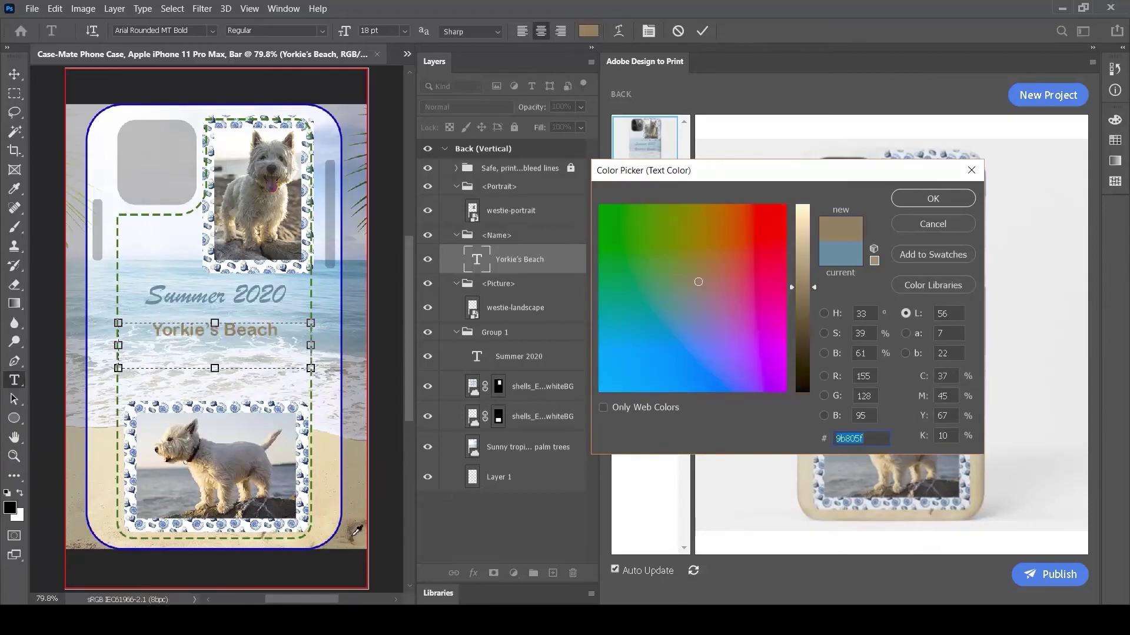
left_click(933, 198)
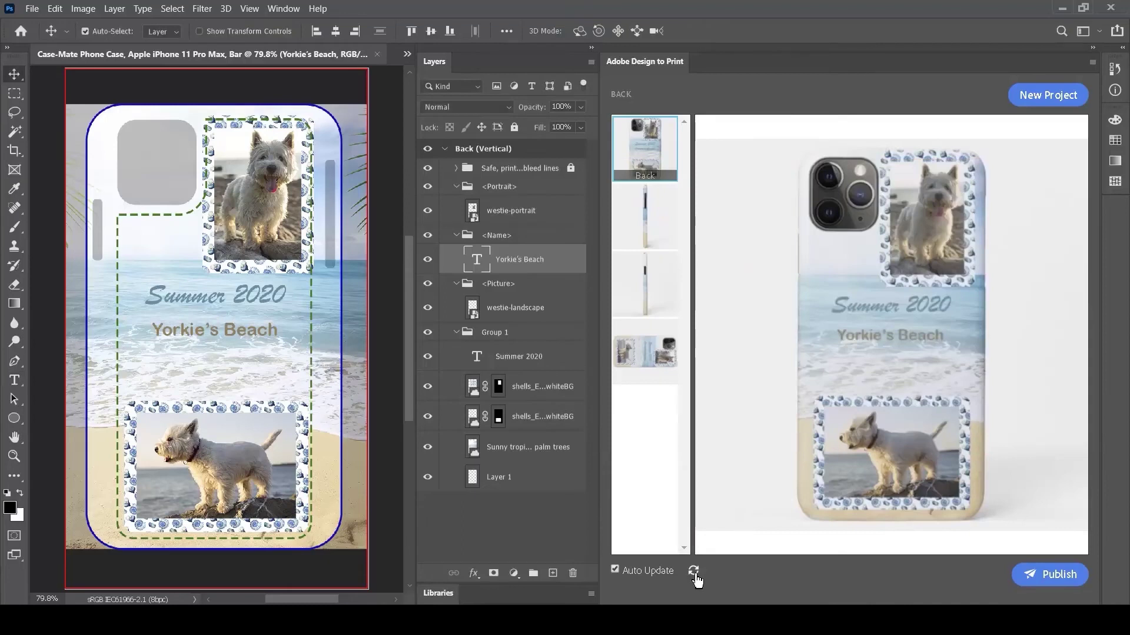
left_click(1020, 580)
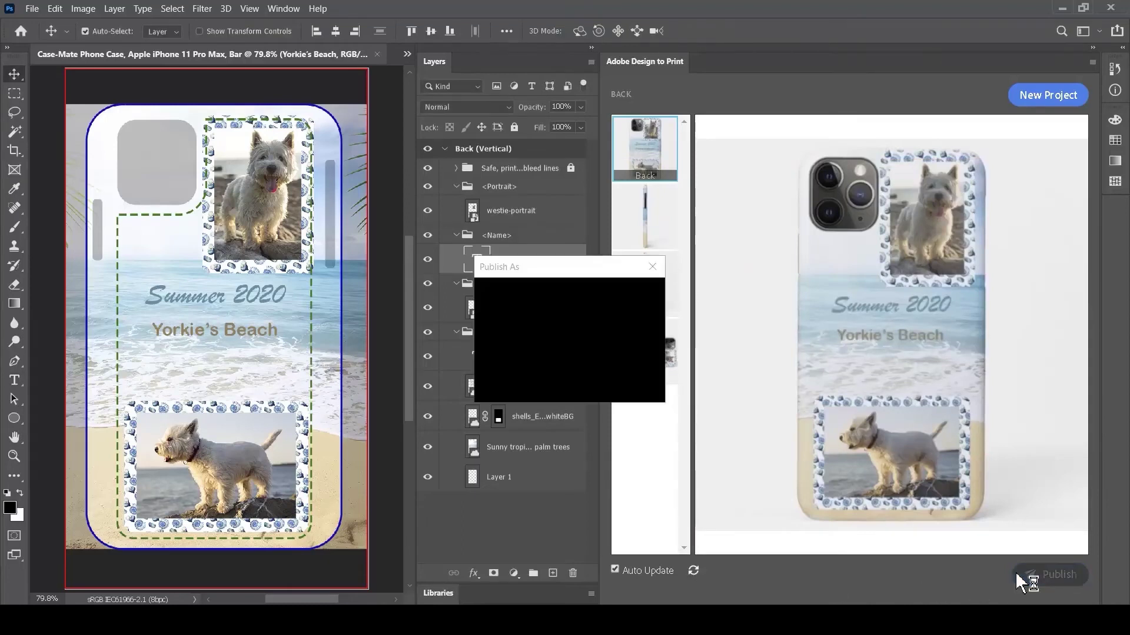
left_click(553, 359)
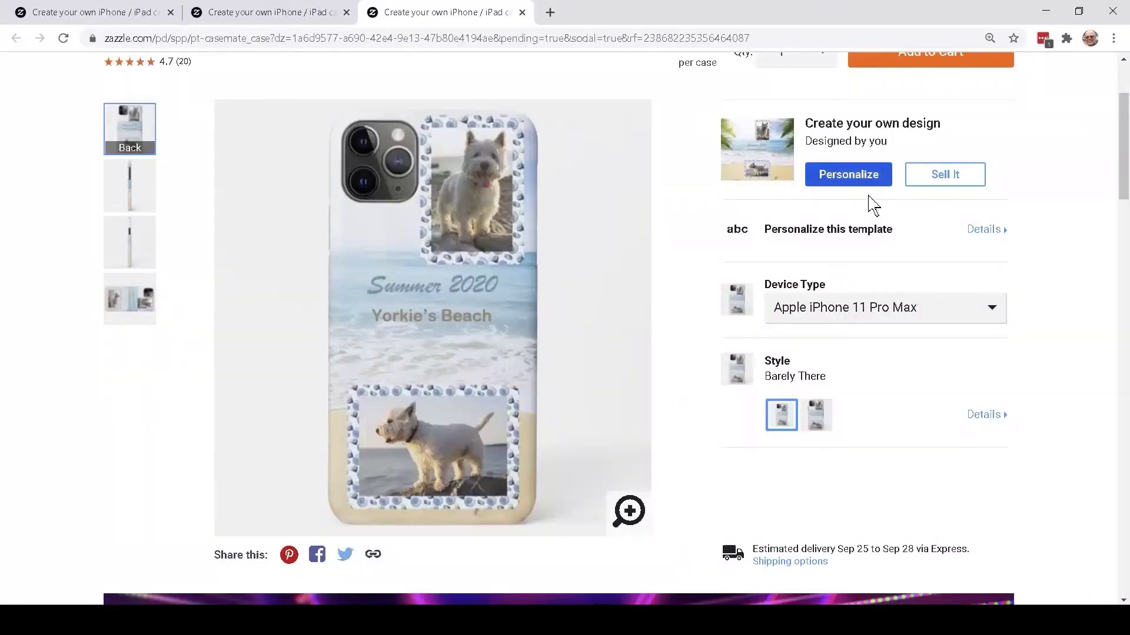
Personalise the name line to read 'Sunset Beach' in the Zazzle preview
left_click(868, 177)
double_click(807, 190)
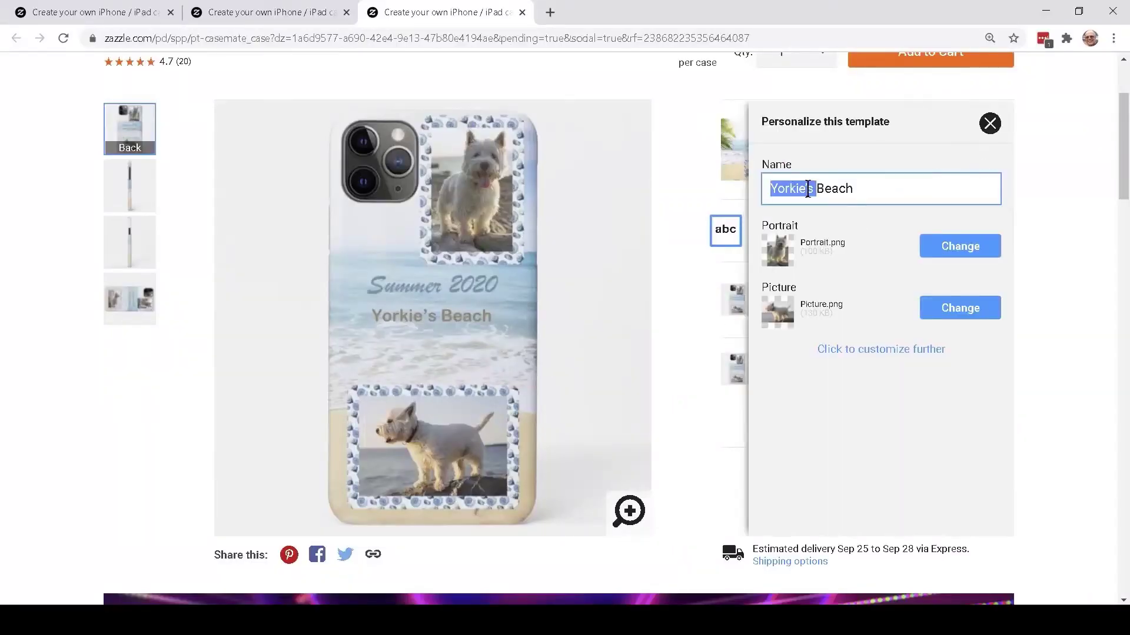
type("Sunse")
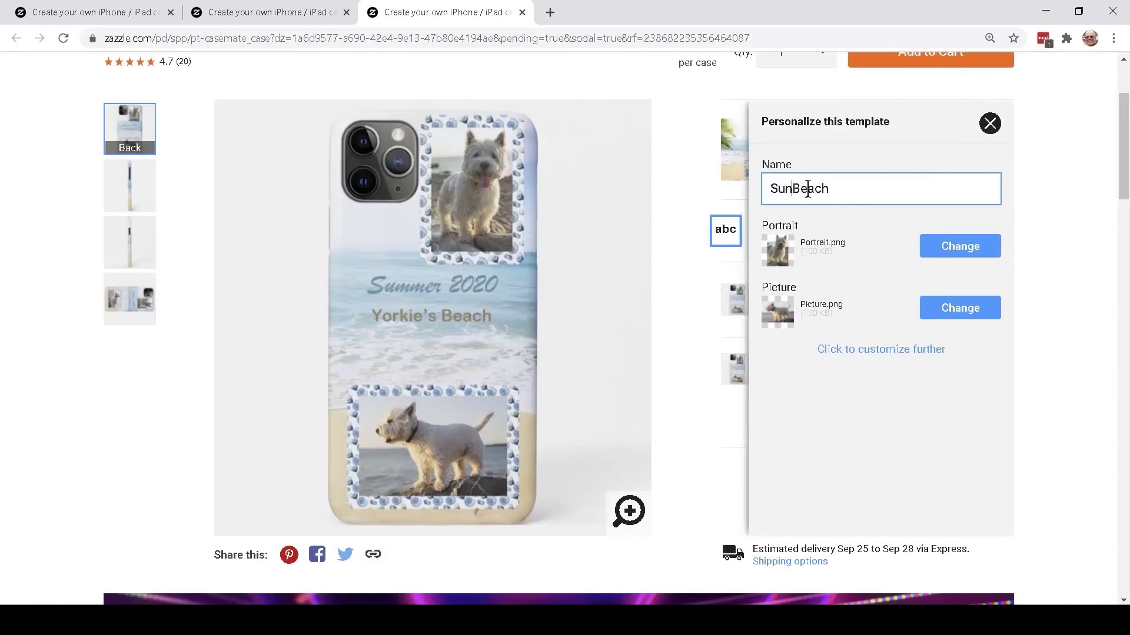
type("t")
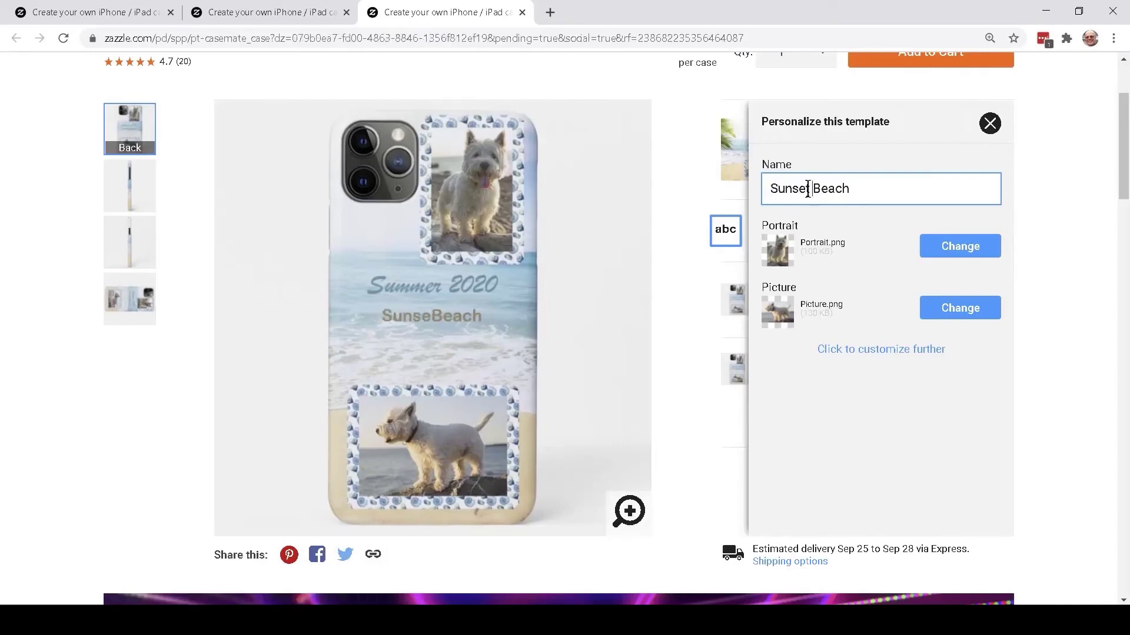
left_click(989, 124)
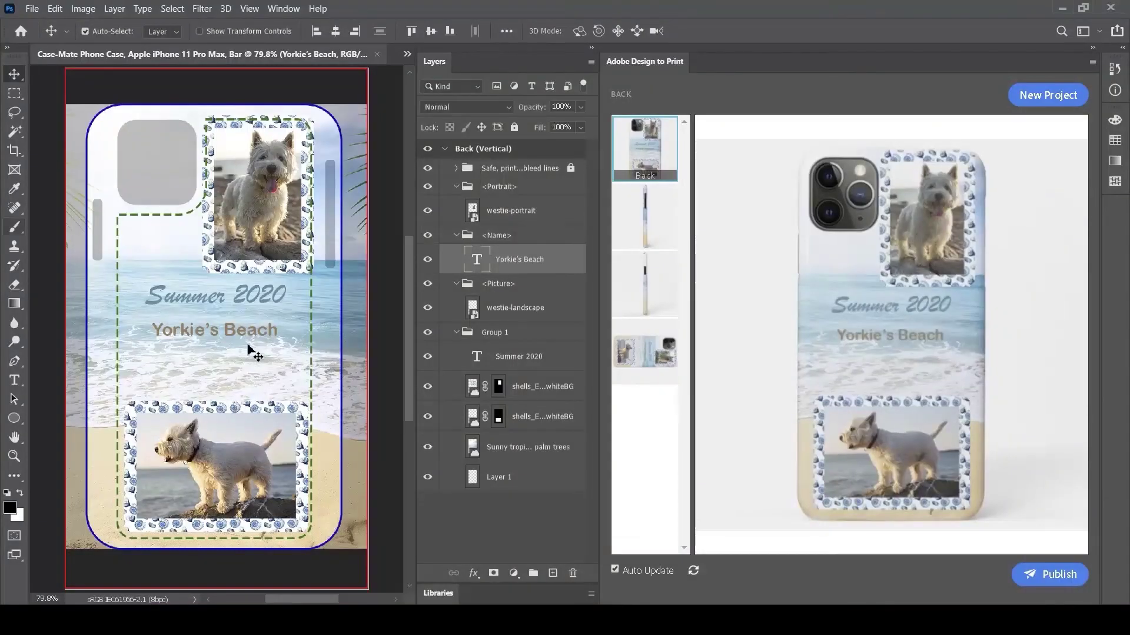
Change the Yorkie's Beach line's font to Harlow Solid Italic
left_click(15, 380)
double_click(236, 329)
triple_click(235, 330)
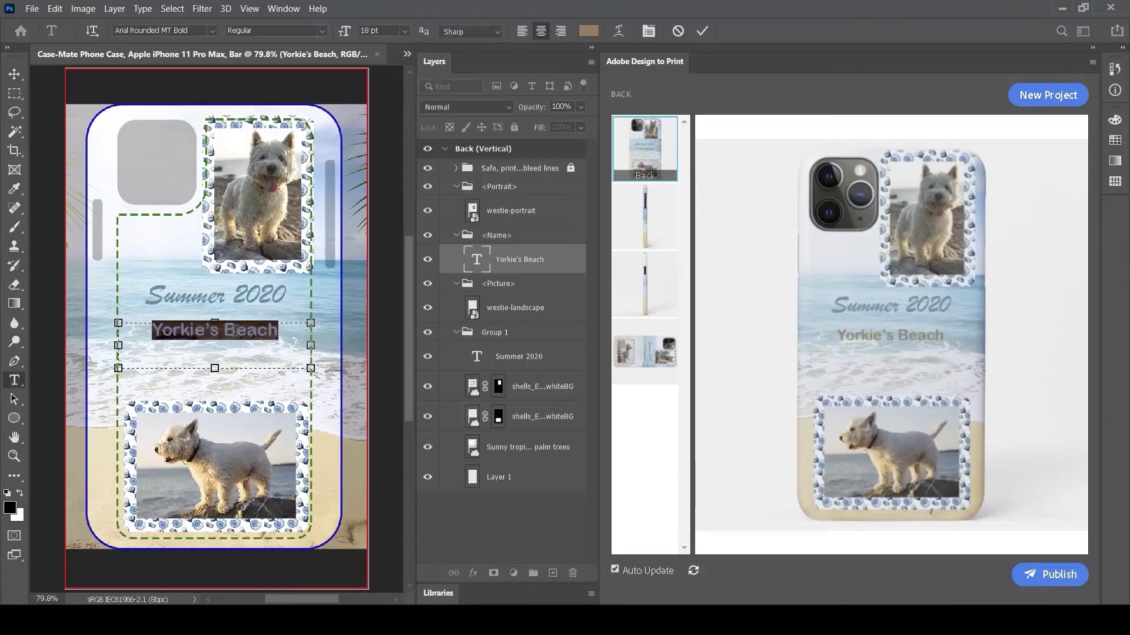
left_click(212, 31)
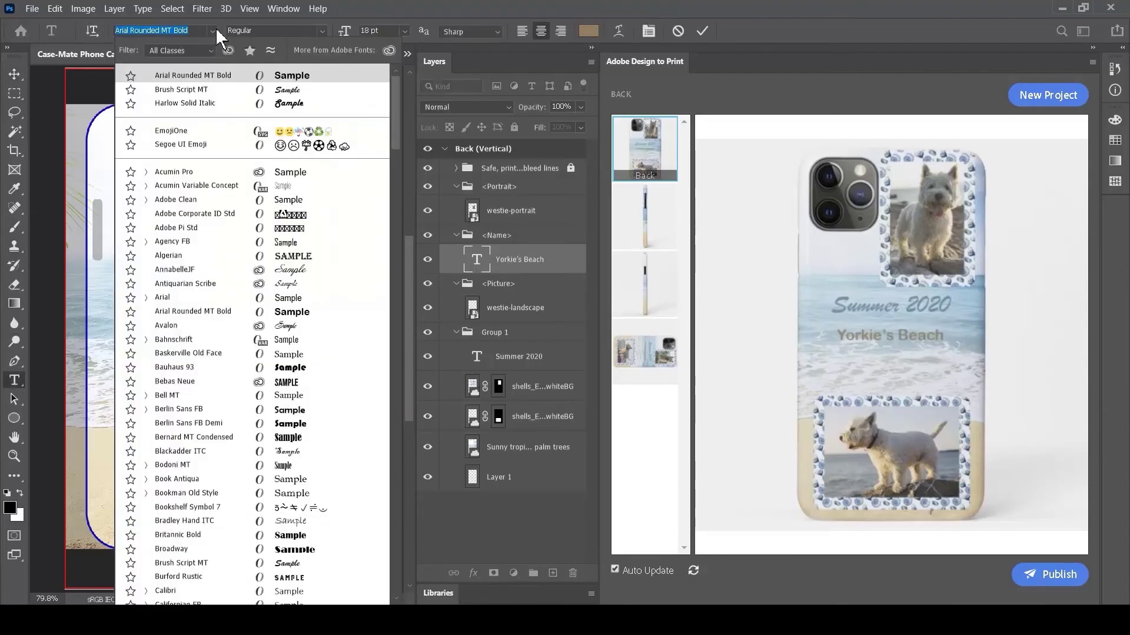
type("harlow")
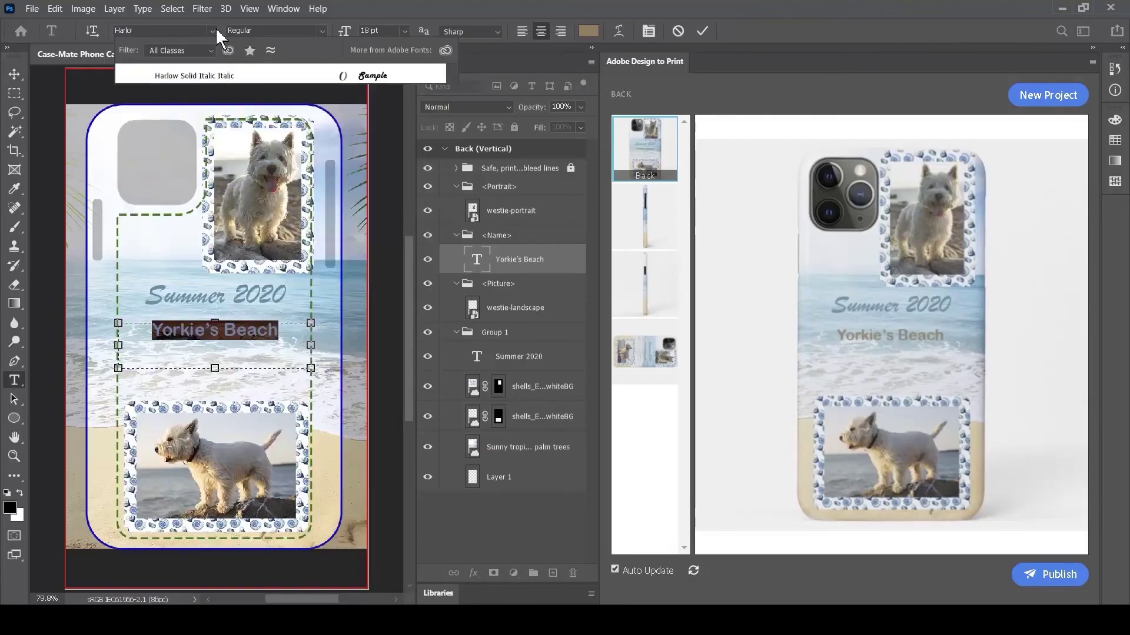
key("Return")
key("ctrl+Return")
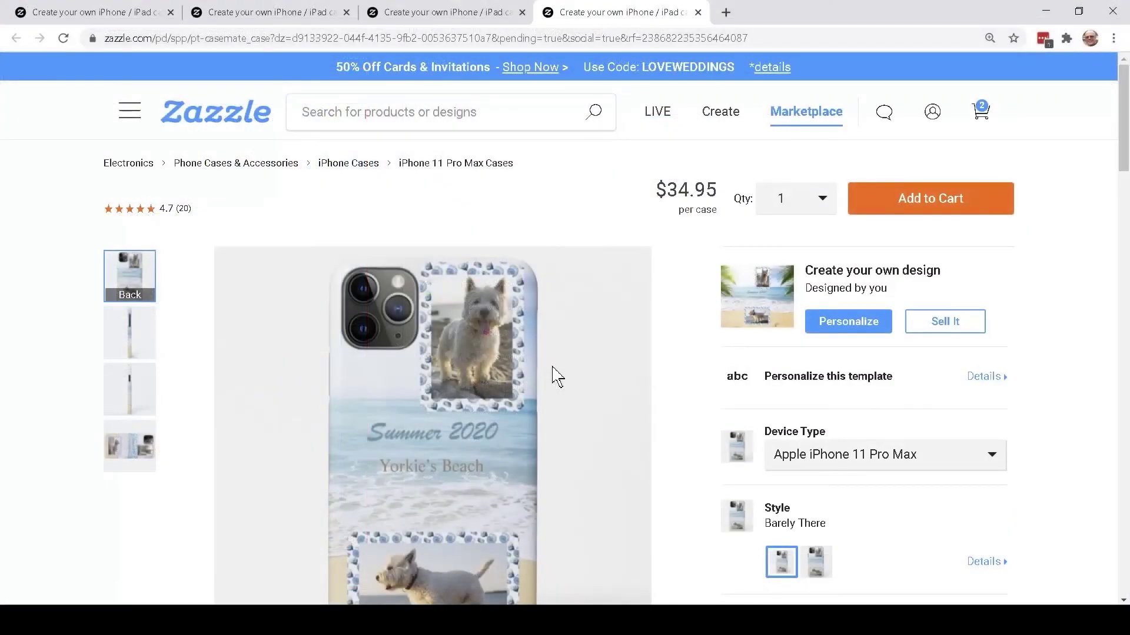
Open the case template's full Zazzle design editor and select the Name text layer
scroll(556, 376, "down", 1)
scroll(434, 432, "up", 1)
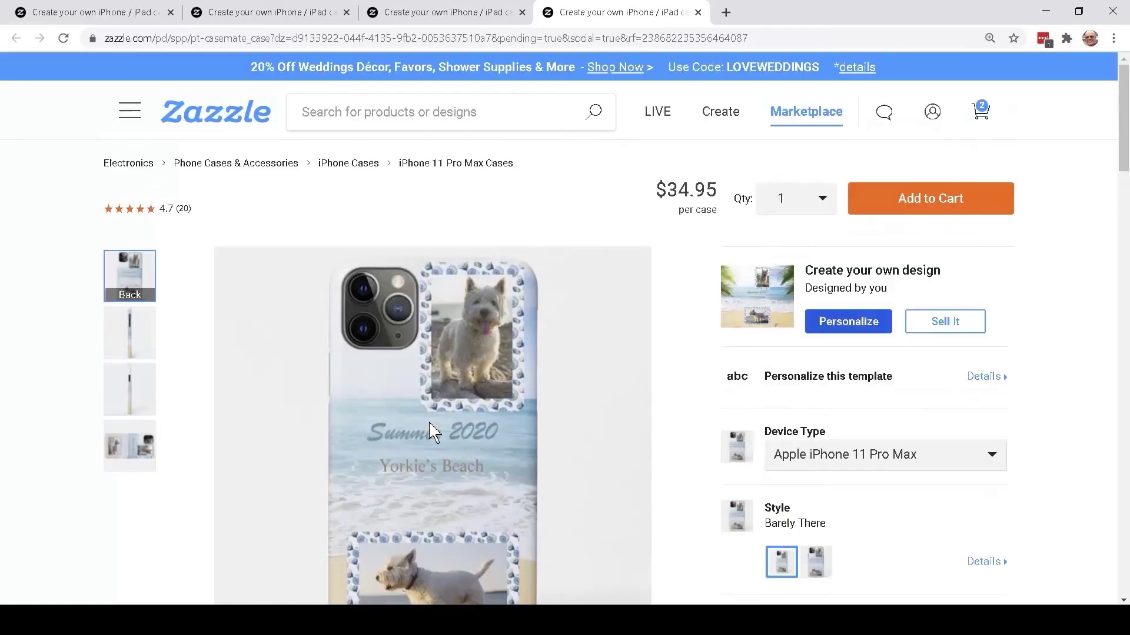
left_click(854, 333)
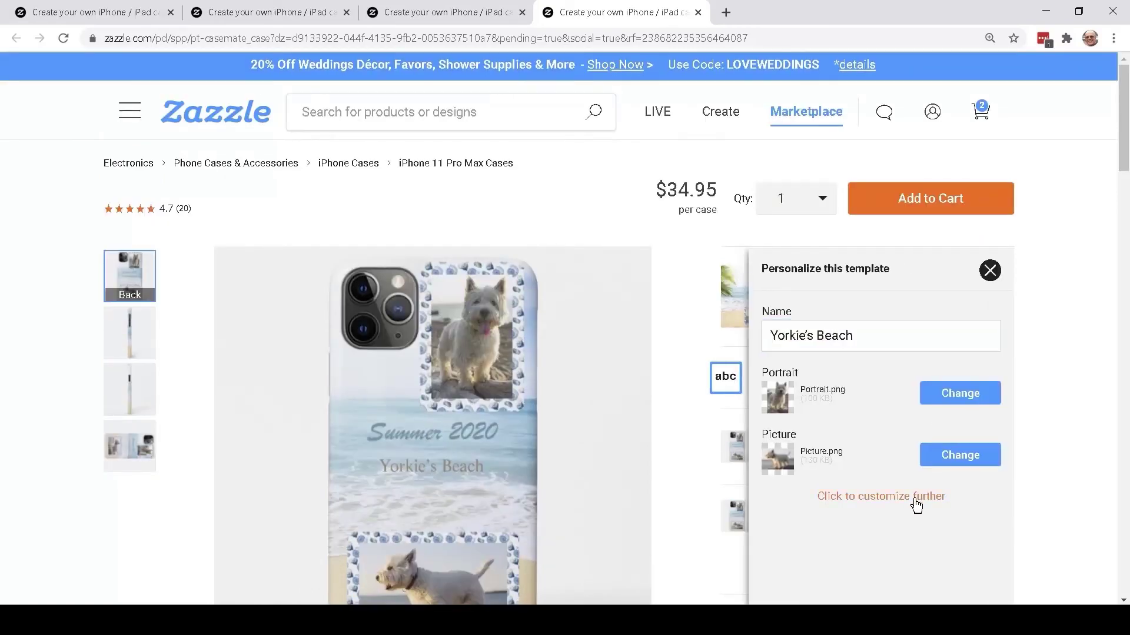
left_click(928, 500)
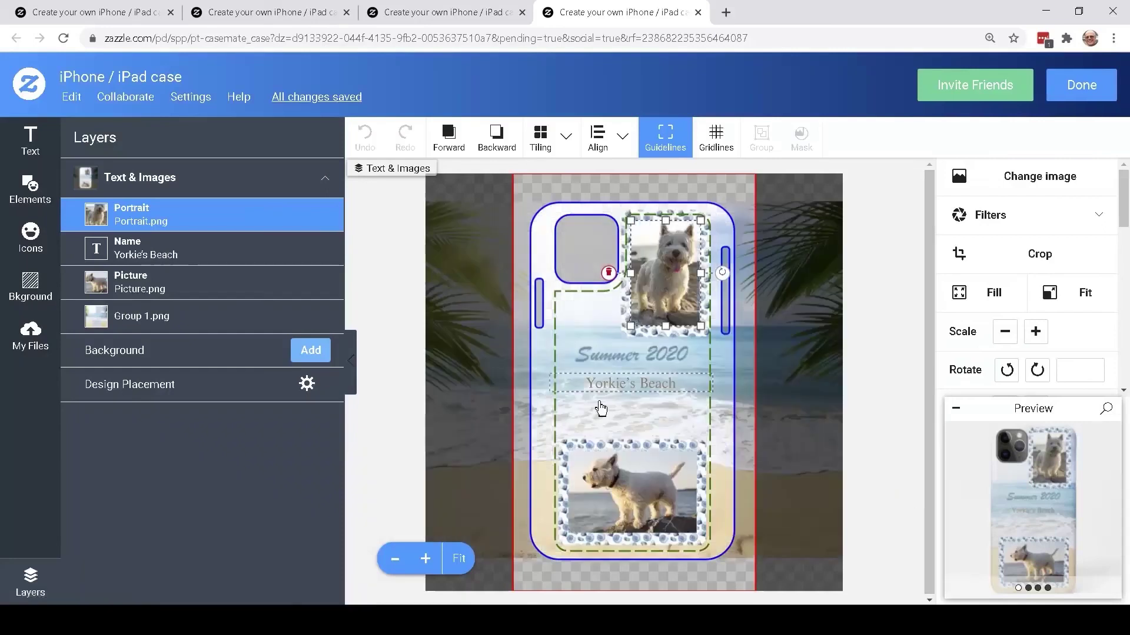
left_click(615, 393)
Change the Yorkie's Beach name text to Lobster from All Fonts and finish editing
left_click(1089, 228)
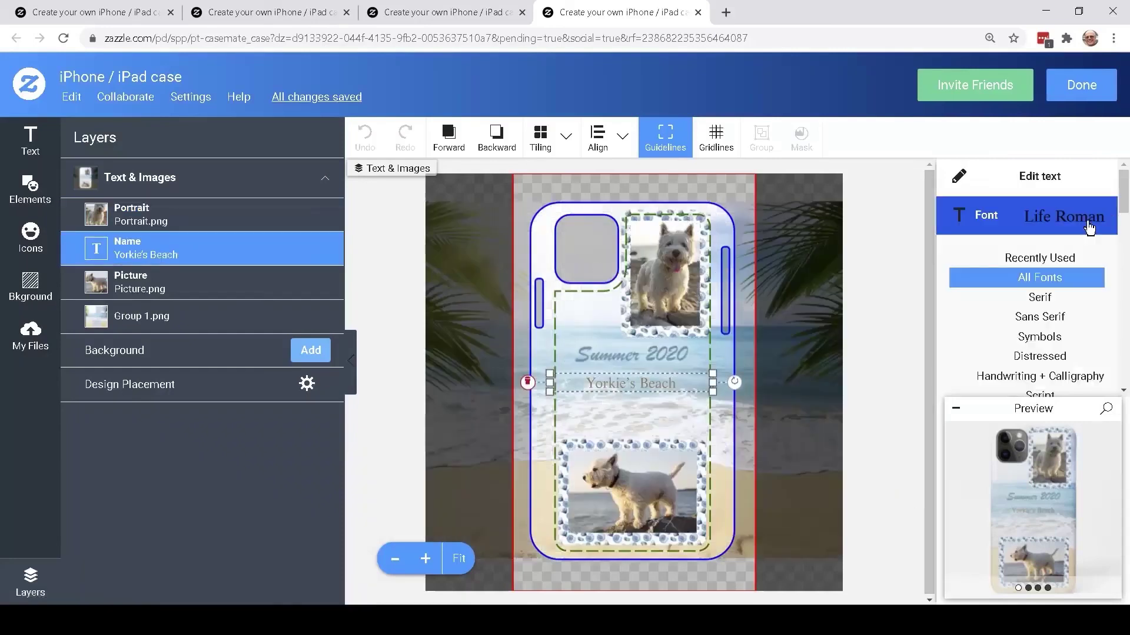
left_click(1034, 228)
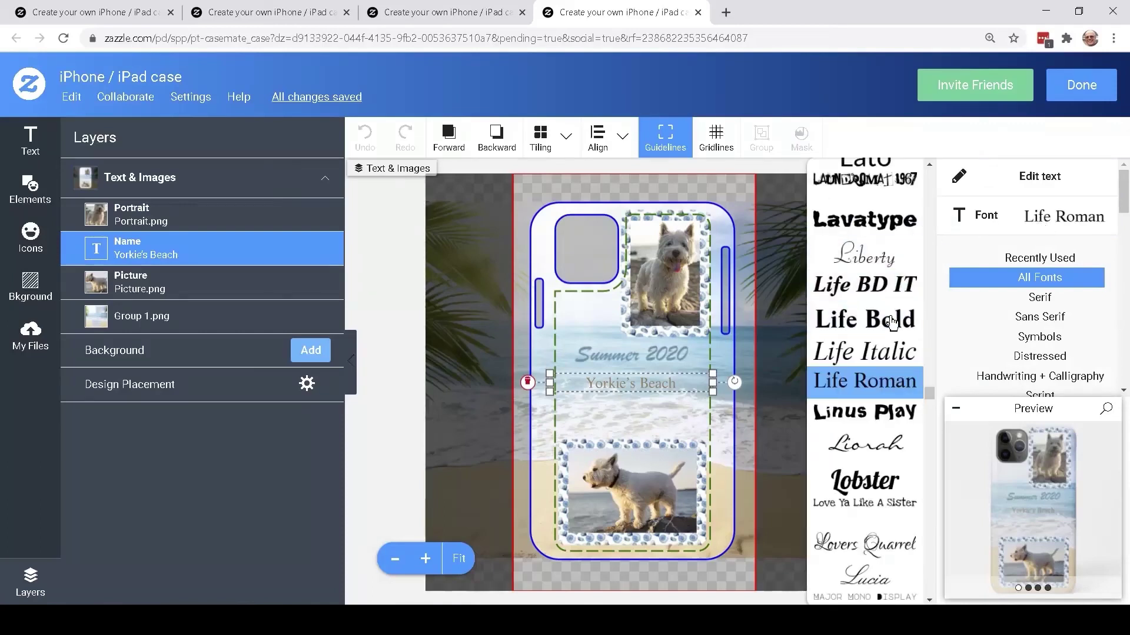
left_click(864, 481)
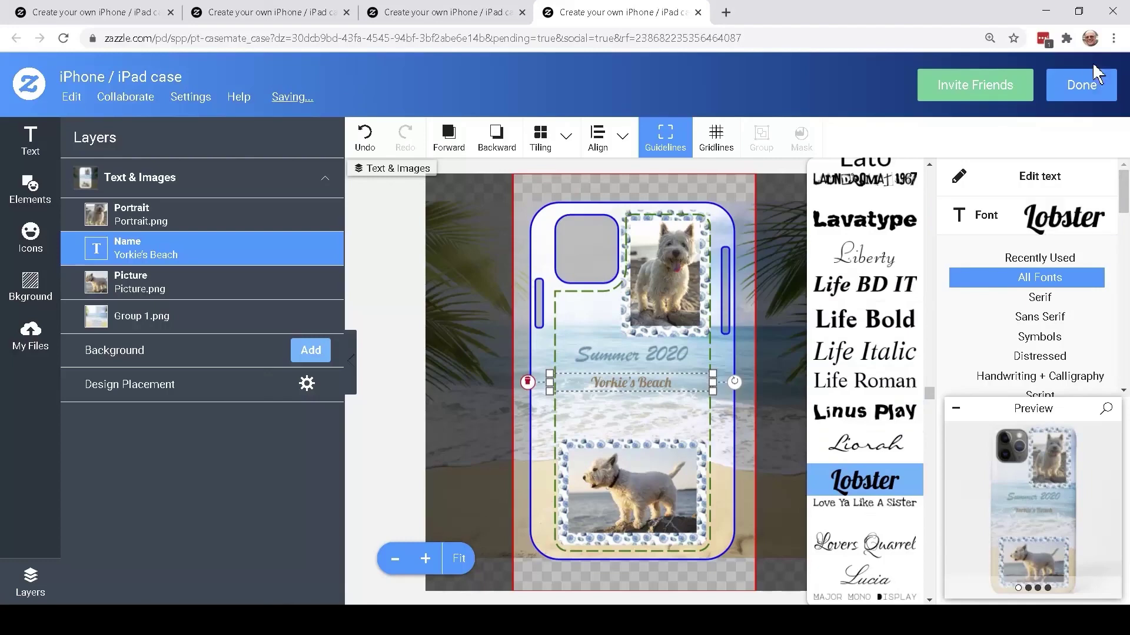
left_click(1083, 84)
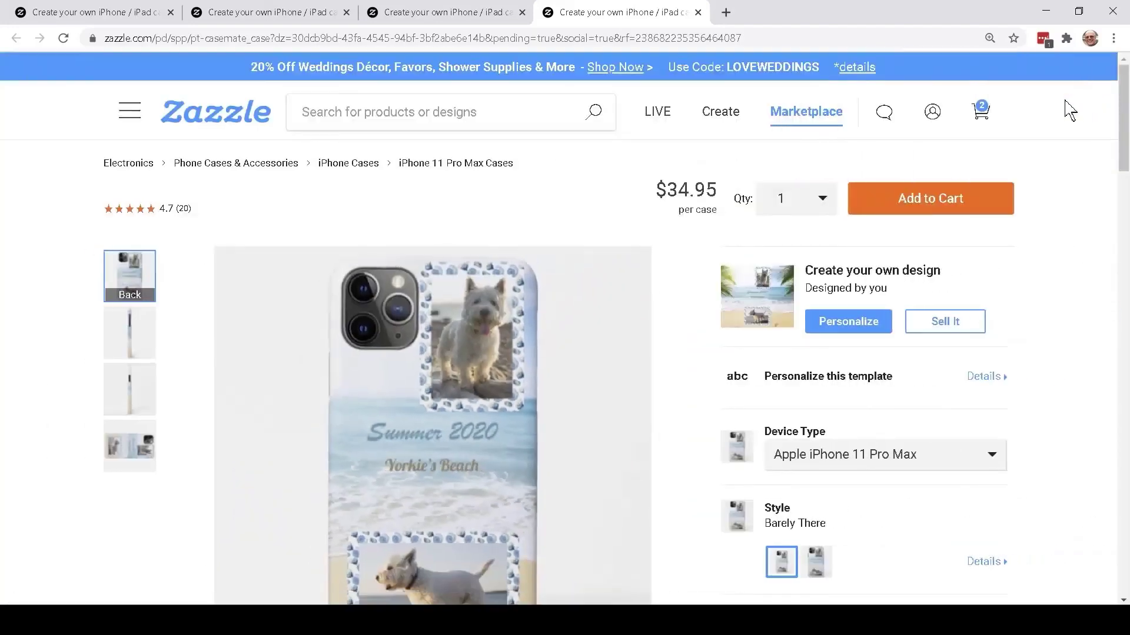